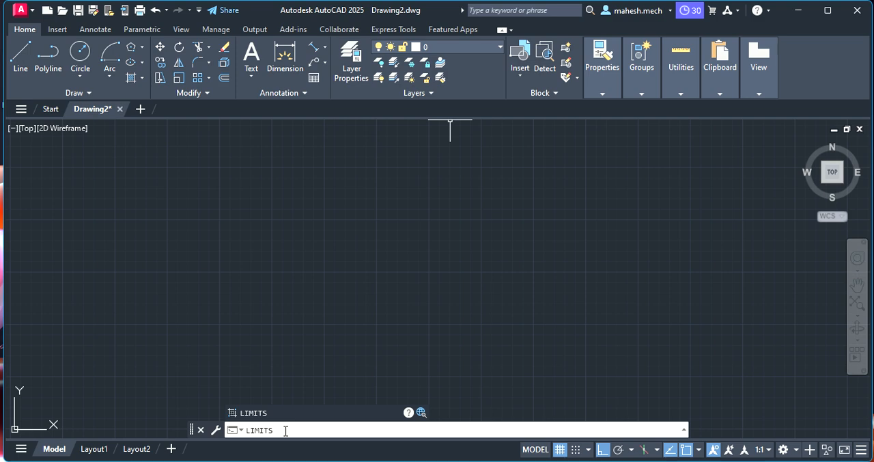
Set the model space limits from 0,0 for the lower-left corner to 210,297 for the upper-right corner.
key("Return")
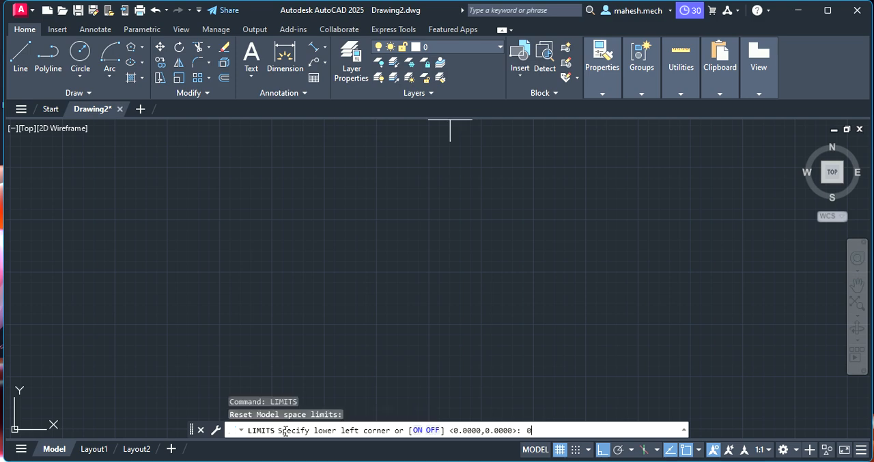
key("Return")
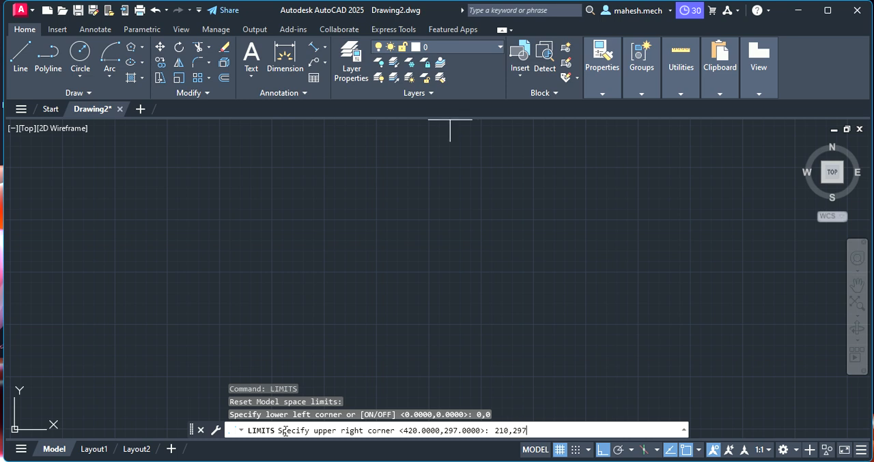
key("Return")
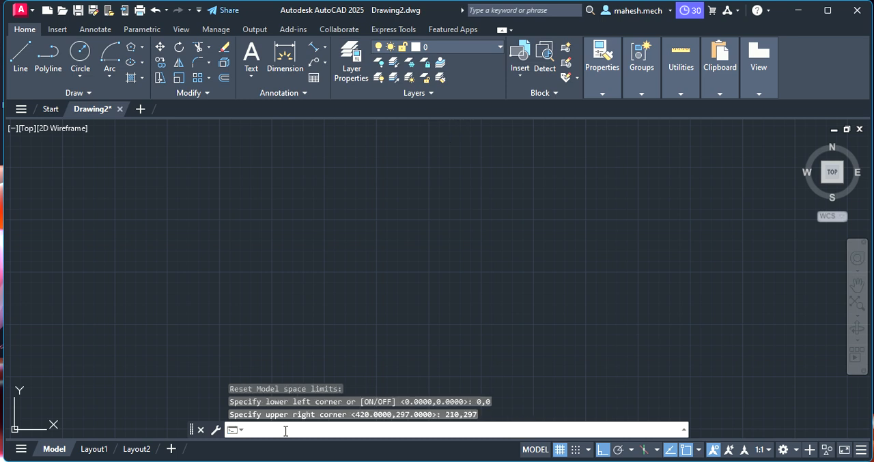
Set the length precision to 0 in the drawing units.
type("UNITS")
key("Return")
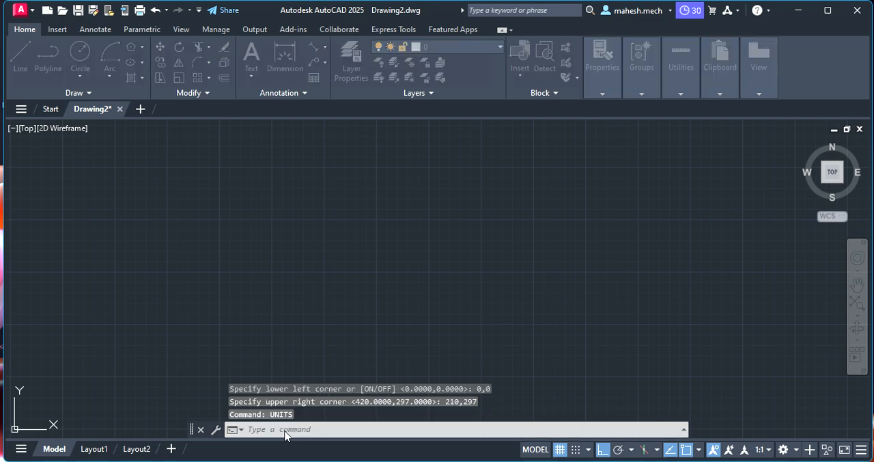
left_click(295, 174)
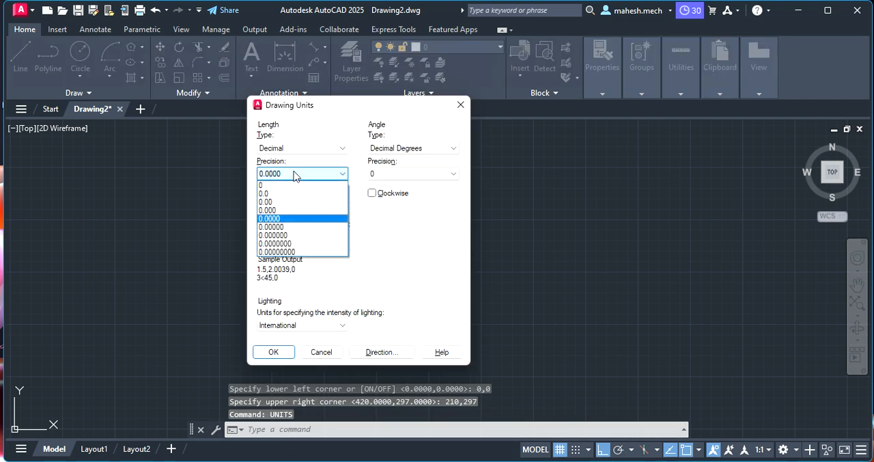
left_click(292, 185)
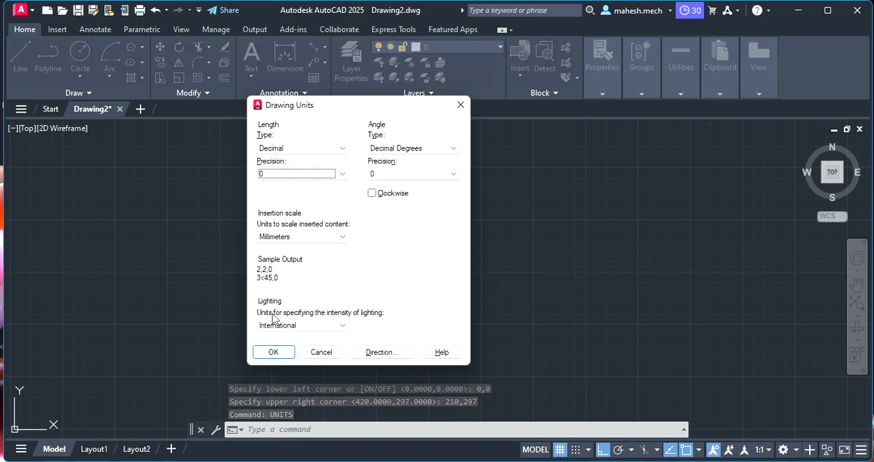
left_click(274, 352)
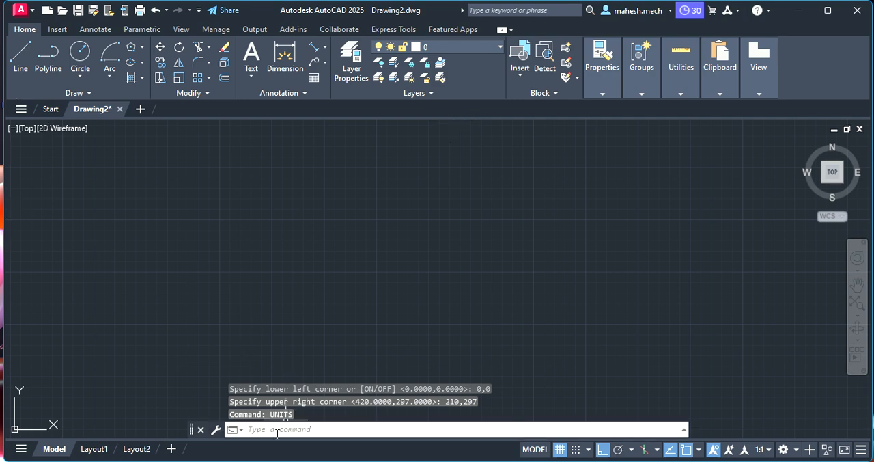
Draw a three-sided polygon by the Edge option with a horizontal base edge of 50 mm.
type("POLYGON")
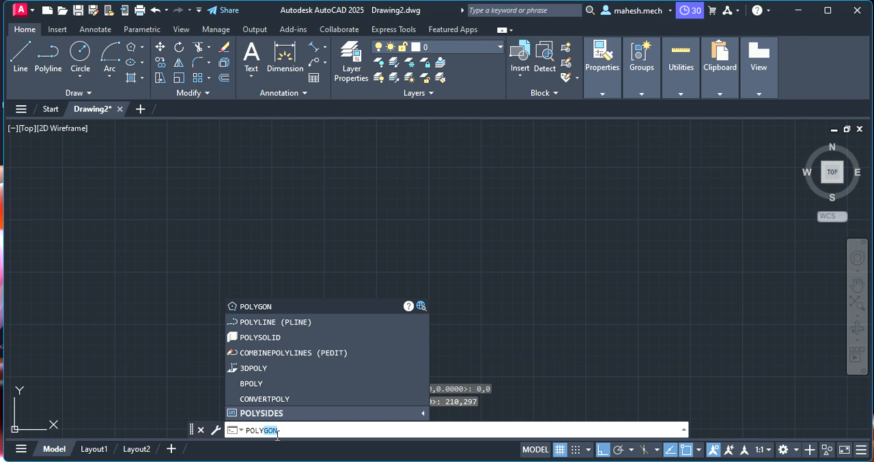
left_click(297, 309)
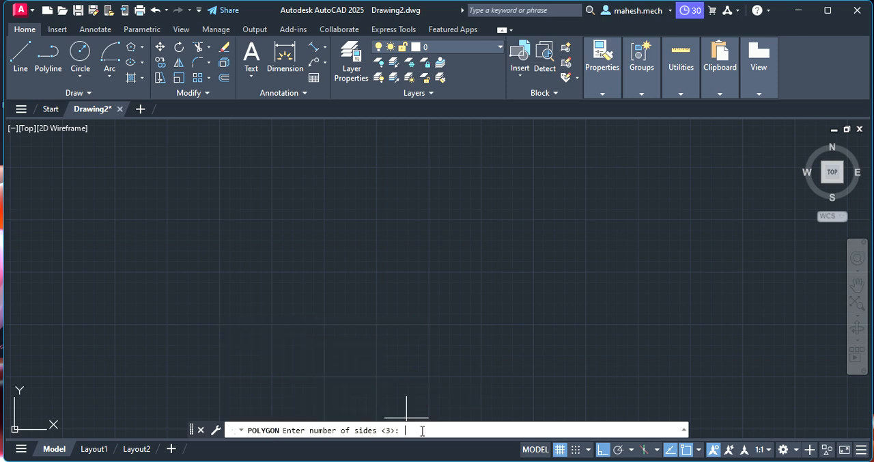
type("3")
key("Return")
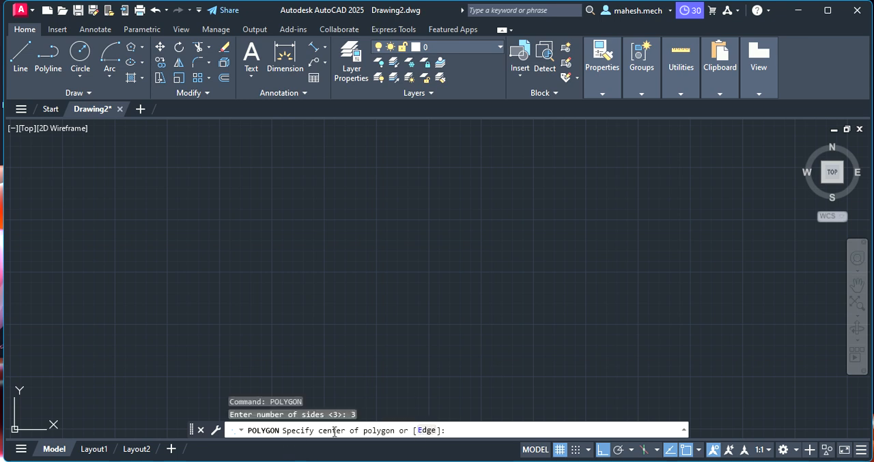
left_click(428, 430)
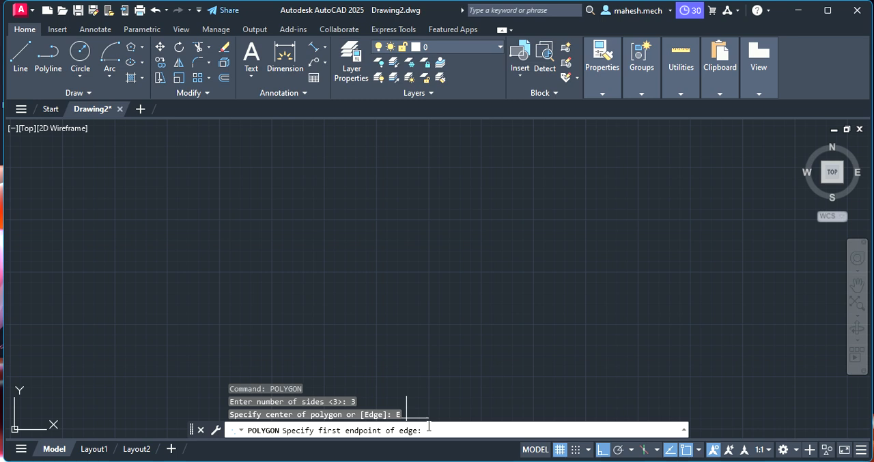
left_click(304, 308)
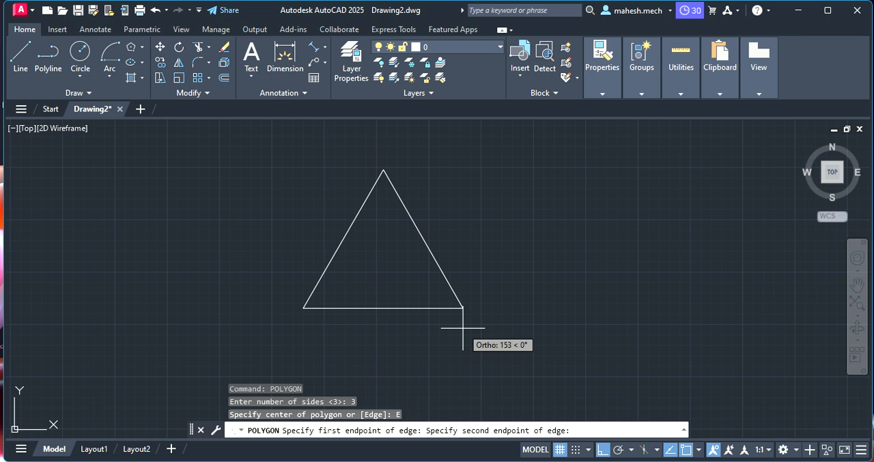
type("50")
key("Return")
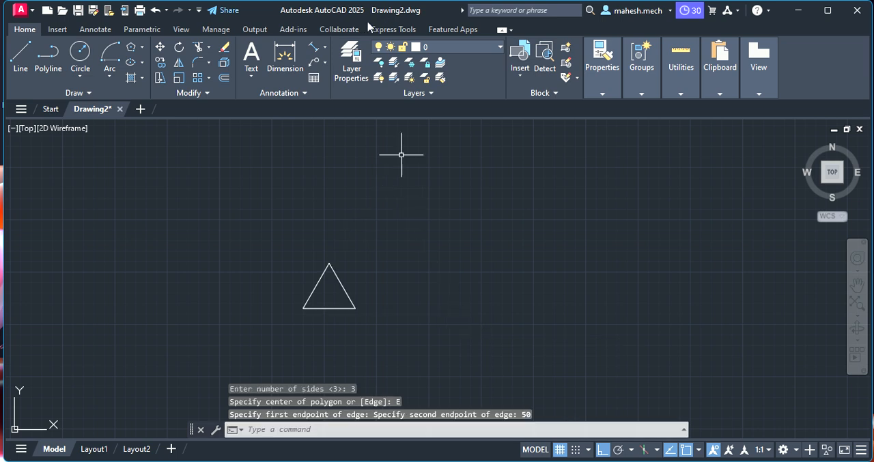
Add an aligned dimension outside the triangle's right side, from the apex to the lower-right corner.
scroll(299, 278, "up", 2)
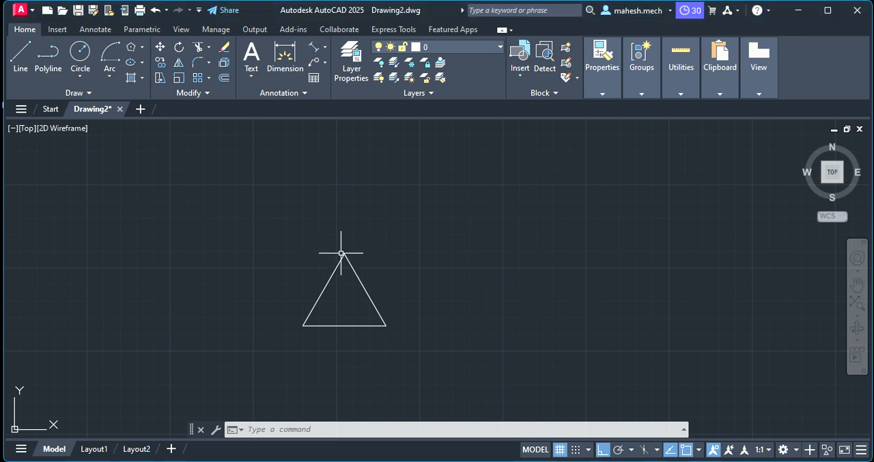
scroll(323, 261, "up", 3)
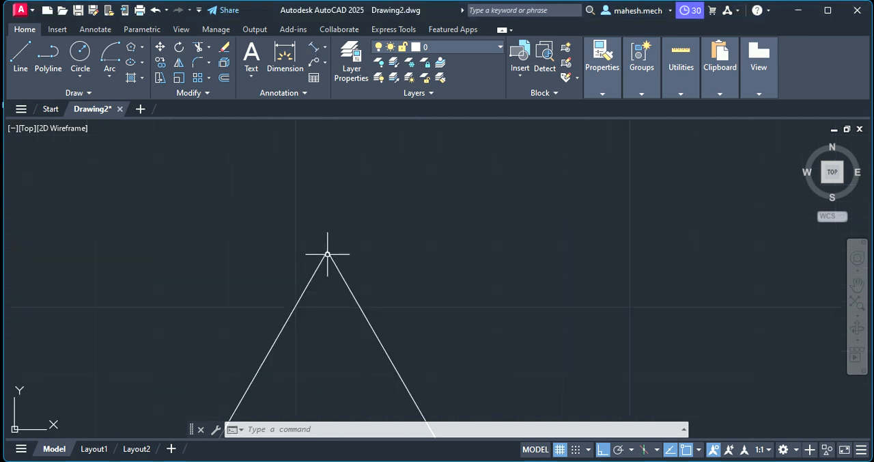
scroll(328, 253, "down", 3)
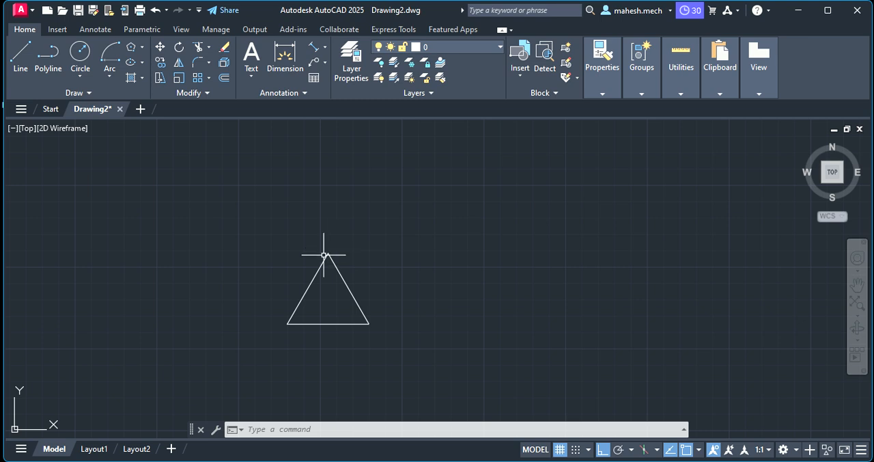
left_click(365, 315)
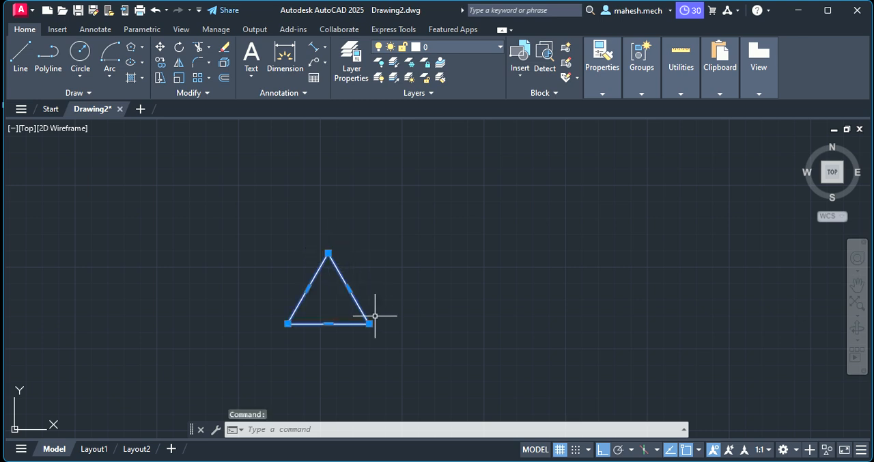
left_click(314, 46)
left_click(328, 253)
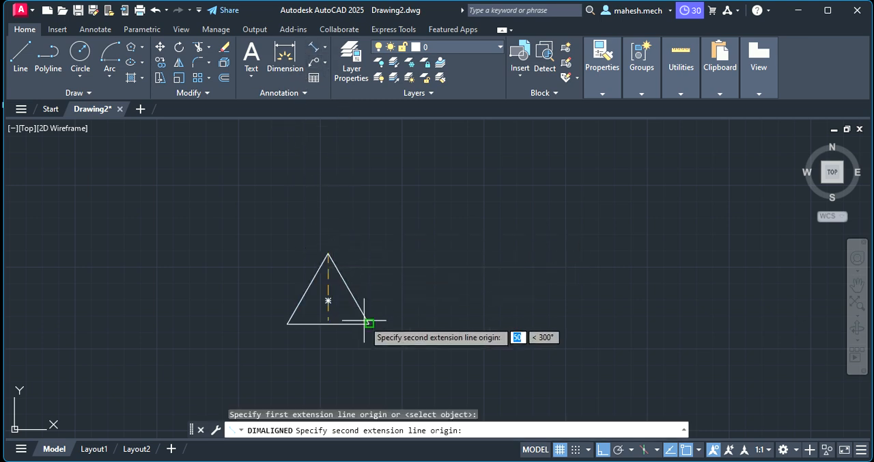
left_click(369, 324)
left_click(395, 300)
scroll(399, 294, "up", 5)
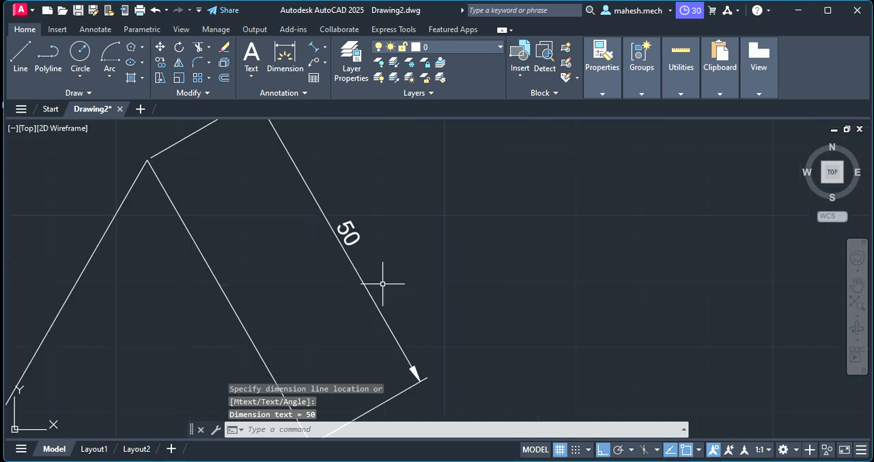
Add an aligned dimension outside the triangle's left side, from the apex to the lower-left corner.
scroll(400, 293, "down", 1)
scroll(328, 240, "down", 2)
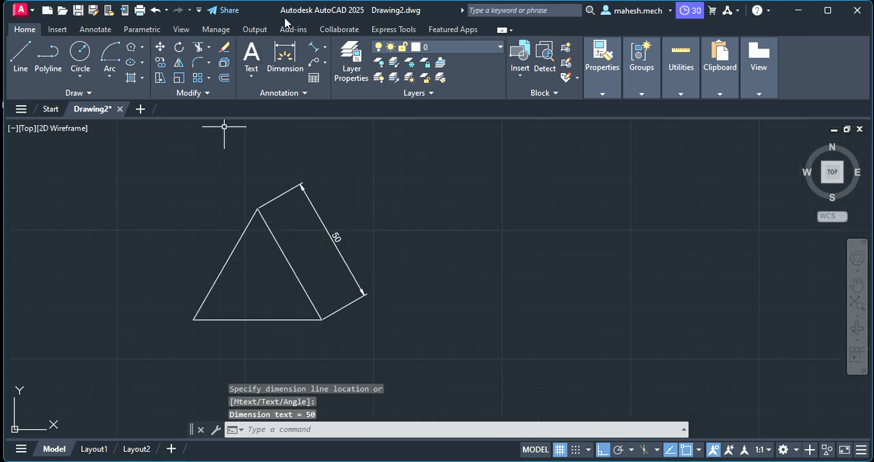
left_click(314, 46)
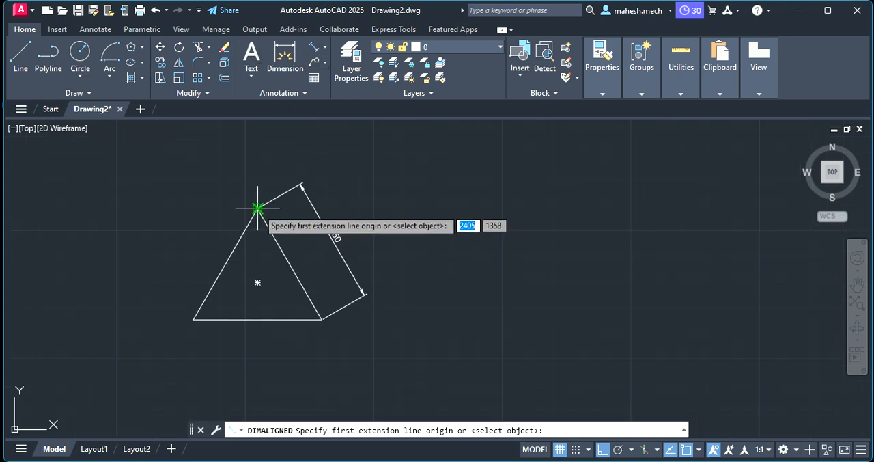
left_click(257, 209)
left_click(194, 319)
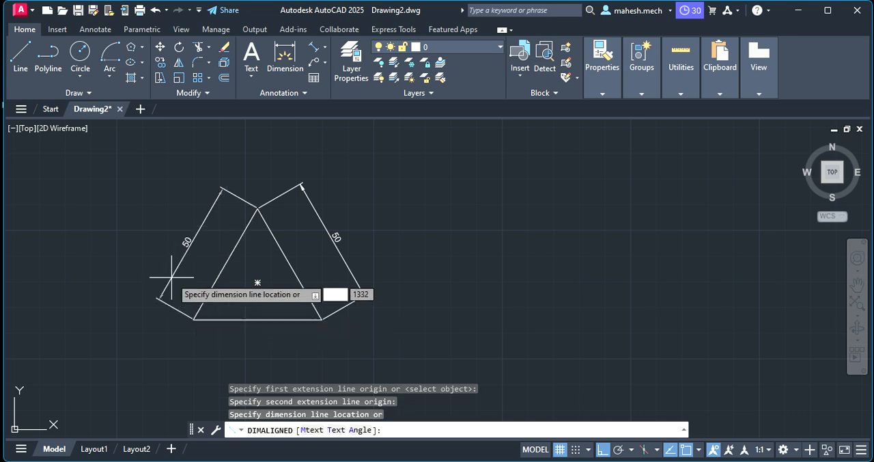
left_click(167, 283)
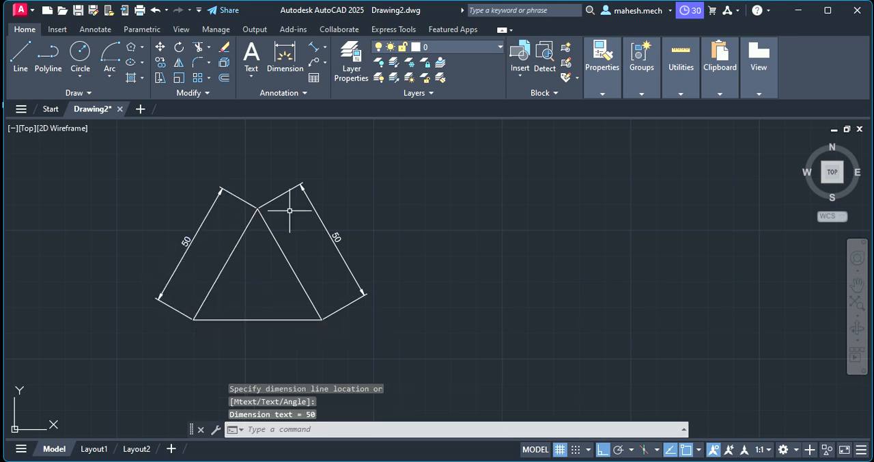
Add a linear dimension below the triangle's base between its two lower corners.
left_click(315, 48)
left_click(325, 48)
left_click(339, 66)
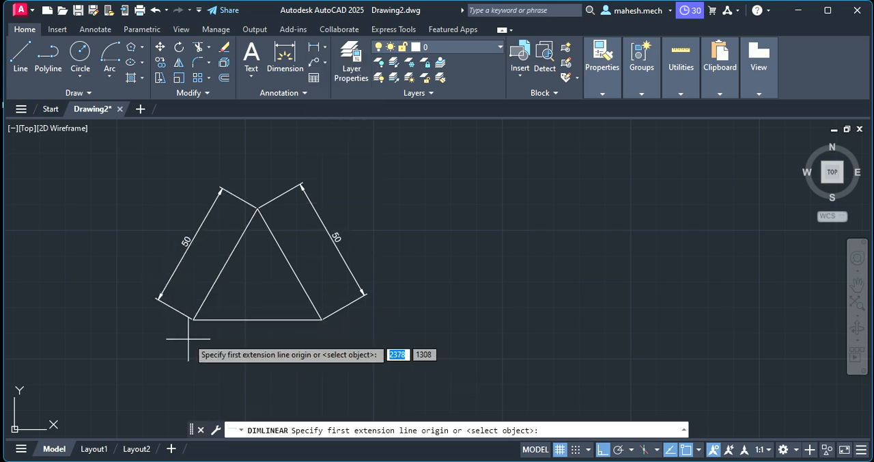
left_click(195, 319)
left_click(322, 319)
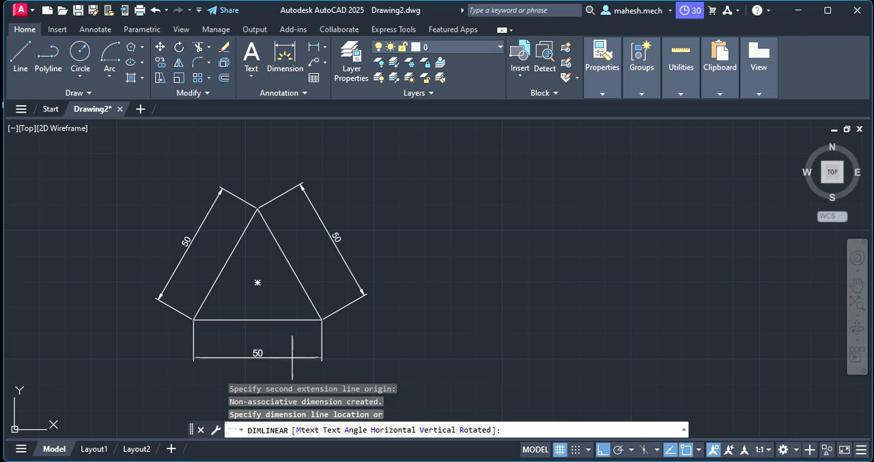
left_click(292, 356)
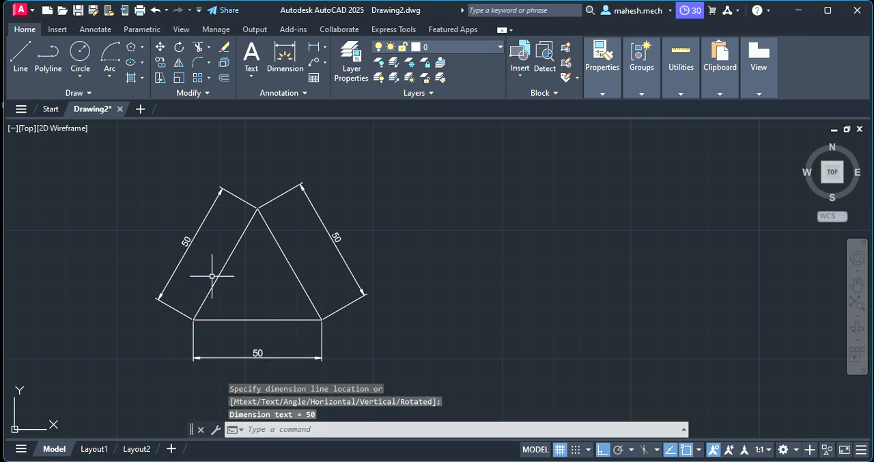
Add an angular dimension inside the triangle between its left side and its base.
left_click(326, 63)
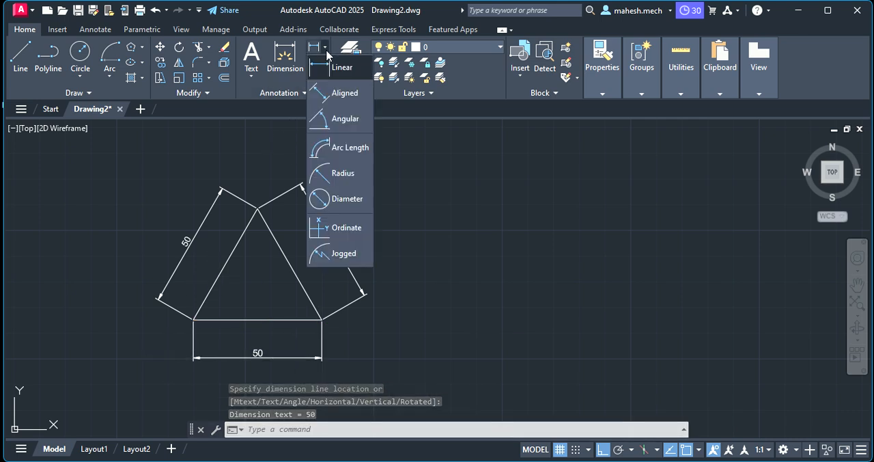
left_click(336, 116)
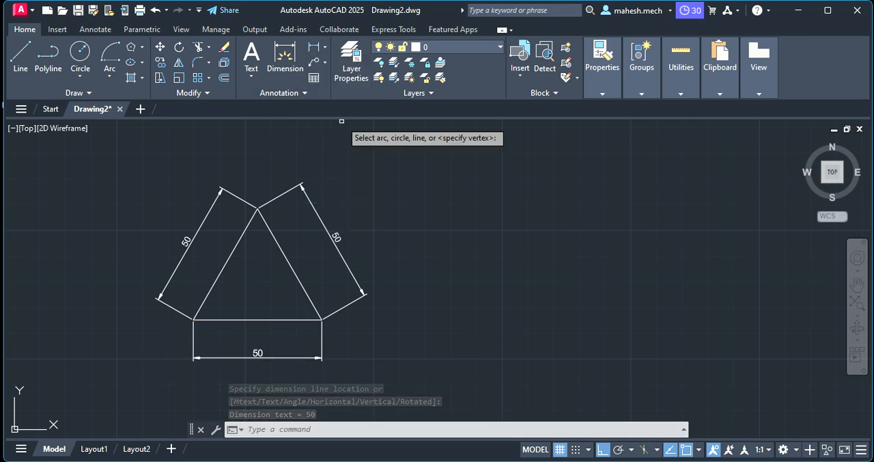
left_click(224, 262)
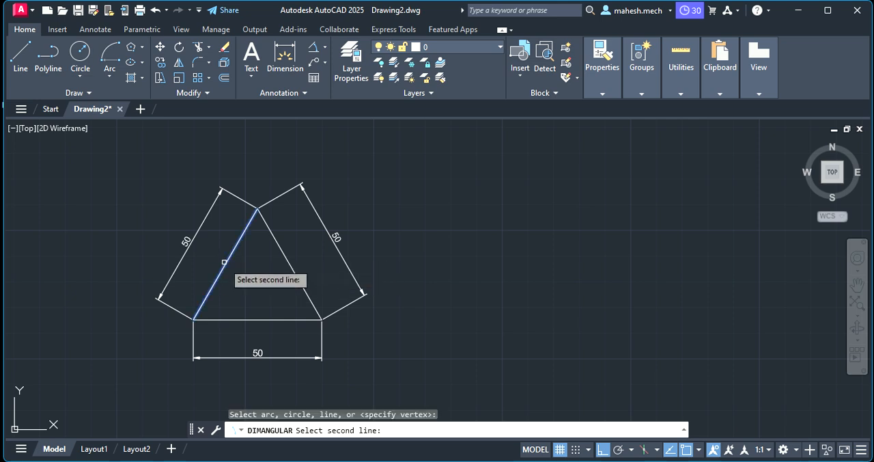
left_click(254, 318)
left_click(242, 299)
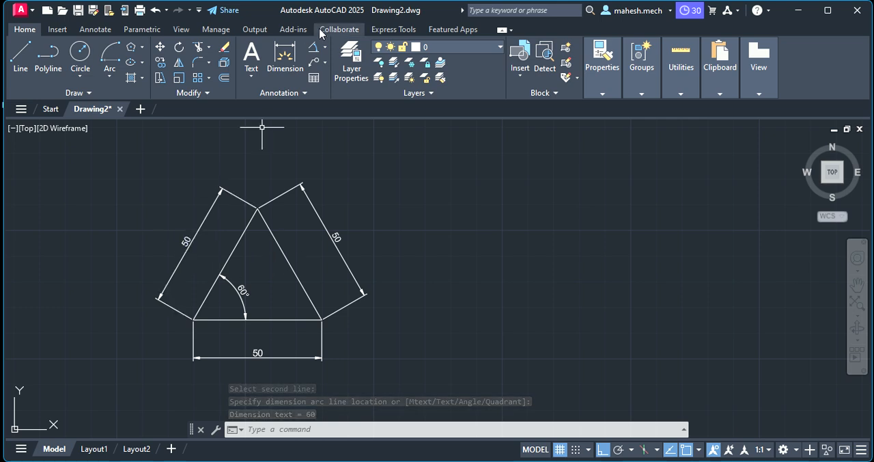
Undo the angular, linear and aligned dimensions so that only the triangle is left.
left_click(162, 12)
left_click(161, 12)
left_click(161, 12)
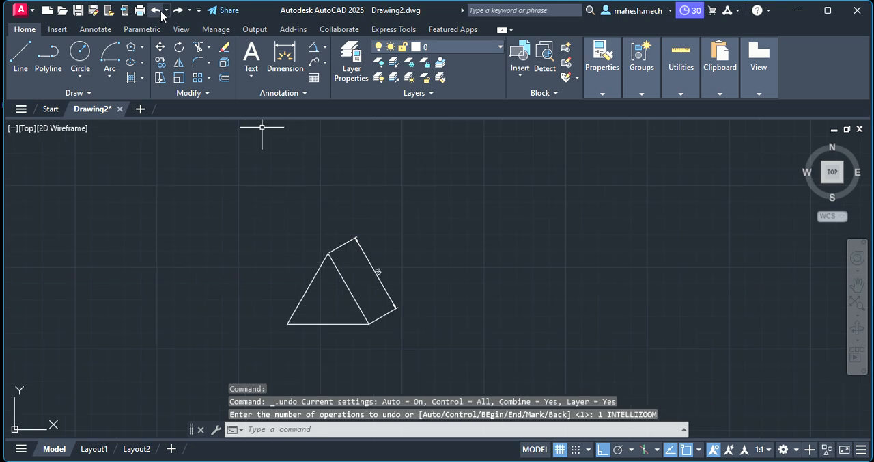
left_click(161, 12)
Turn Ortho mode off during a line start at the triangle's lower-left corner and discard that line.
scroll(351, 143, "up", 2)
scroll(343, 166, "down", 4)
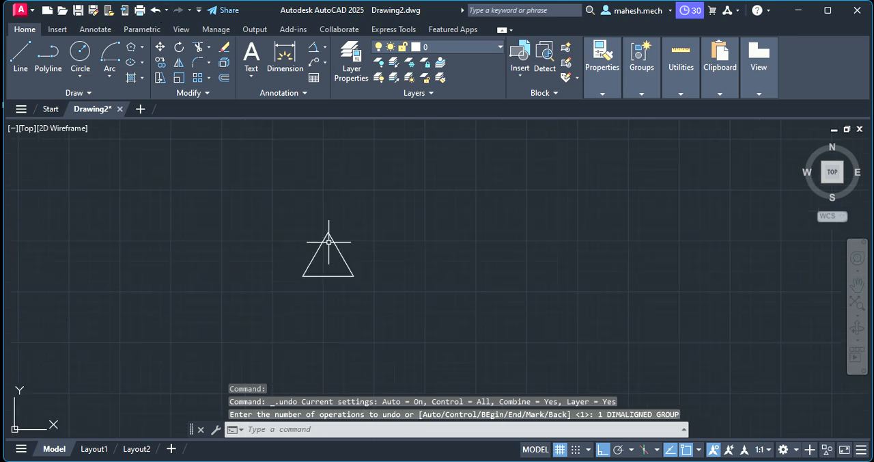
scroll(372, 284, "up", 2)
scroll(368, 292, "up", 2)
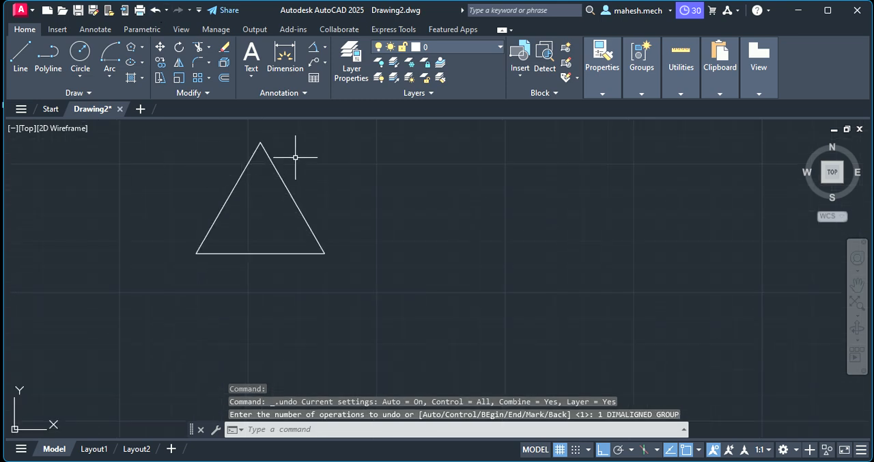
scroll(282, 148, "down", 2)
scroll(233, 136, "up", 4)
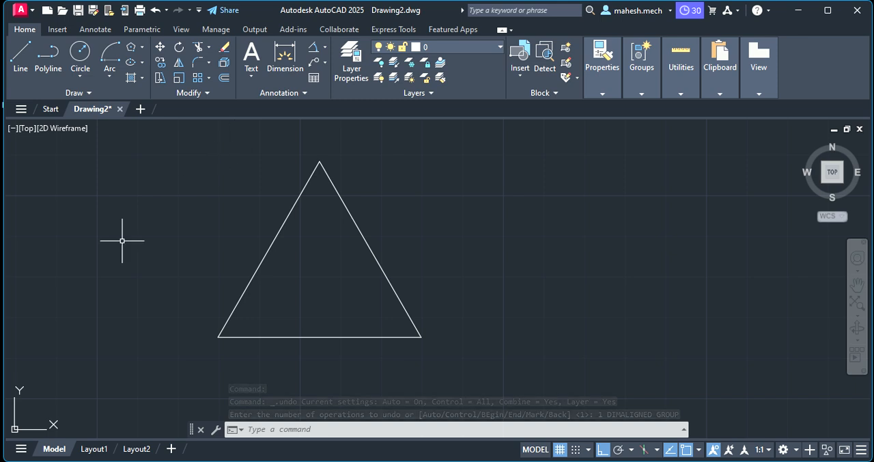
left_click(20, 58)
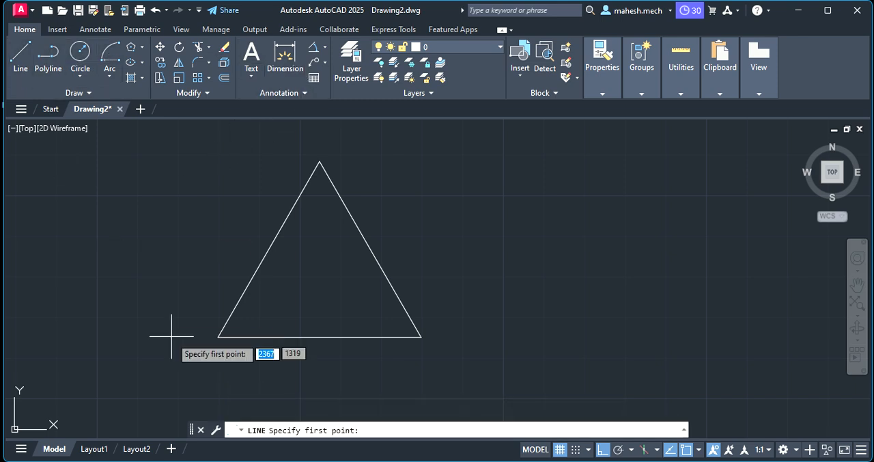
left_click(218, 336)
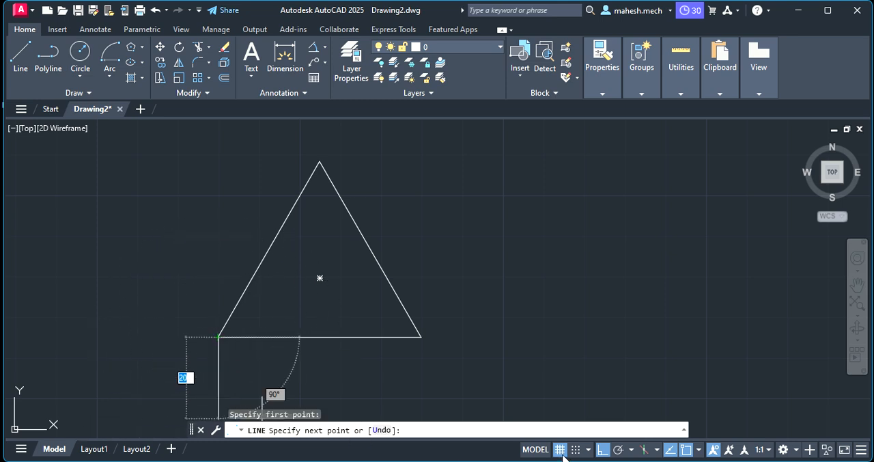
left_click(604, 452)
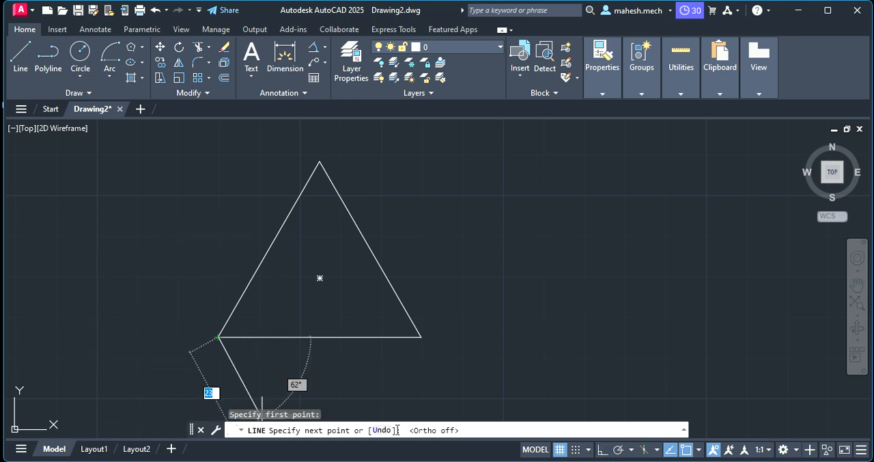
scroll(190, 391, "down", 2)
scroll(189, 390, "down", 2)
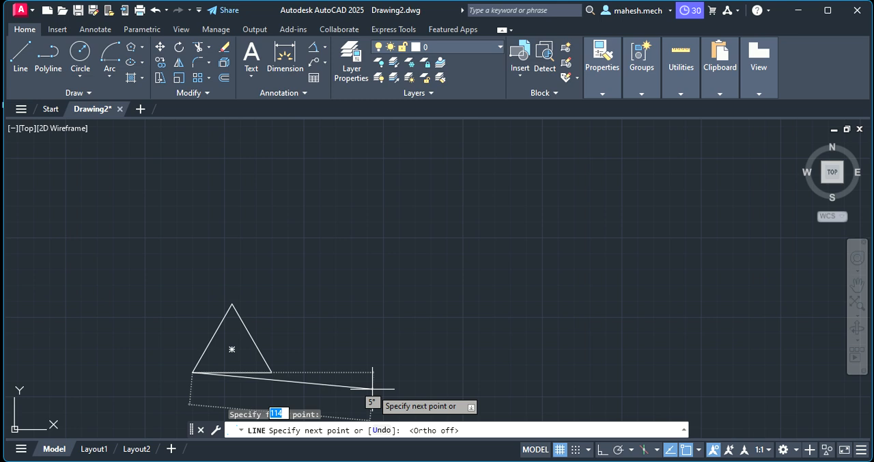
key("Escape")
Draw a horizontal line about 155 mm long from the triangle's lower-right corner, extending the base outward to the right.
left_click(21, 56)
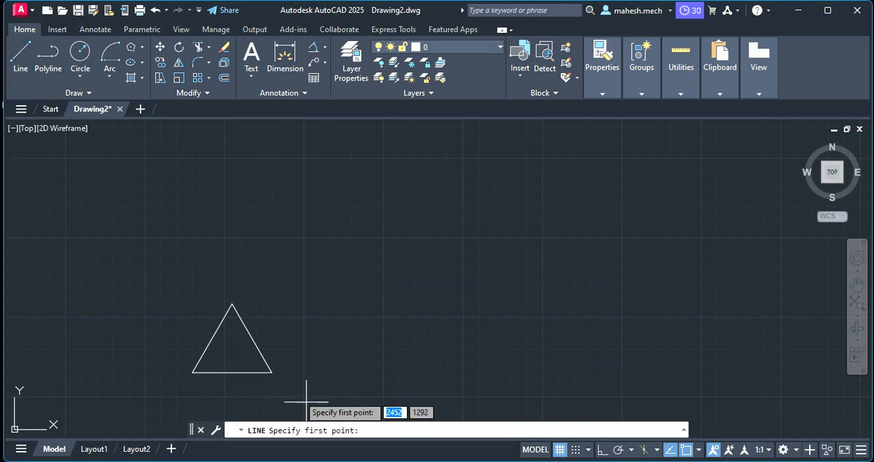
left_click(272, 372)
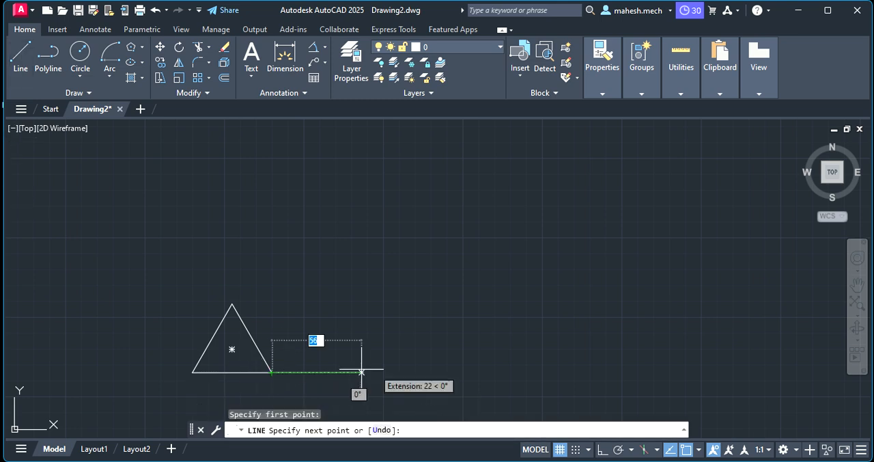
left_click(520, 373)
key("Escape")
Draw a line about 100 mm long from the apex up and to the left, in line with the triangle's right side.
left_click(21, 56)
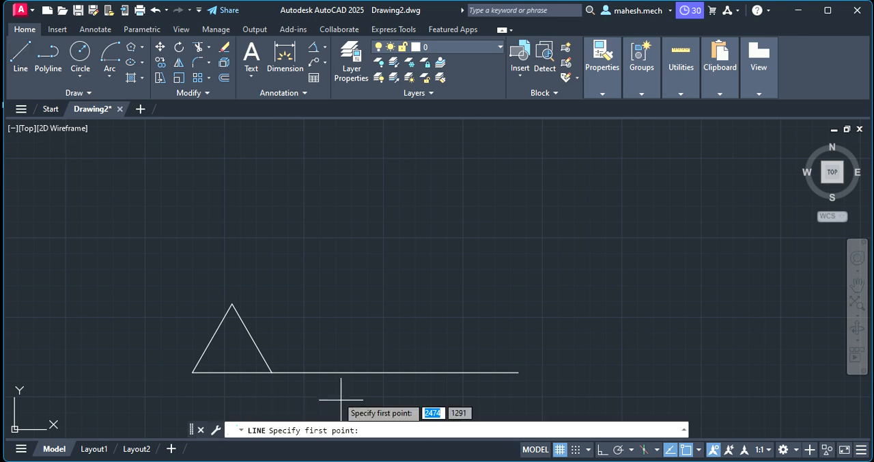
left_click(232, 303)
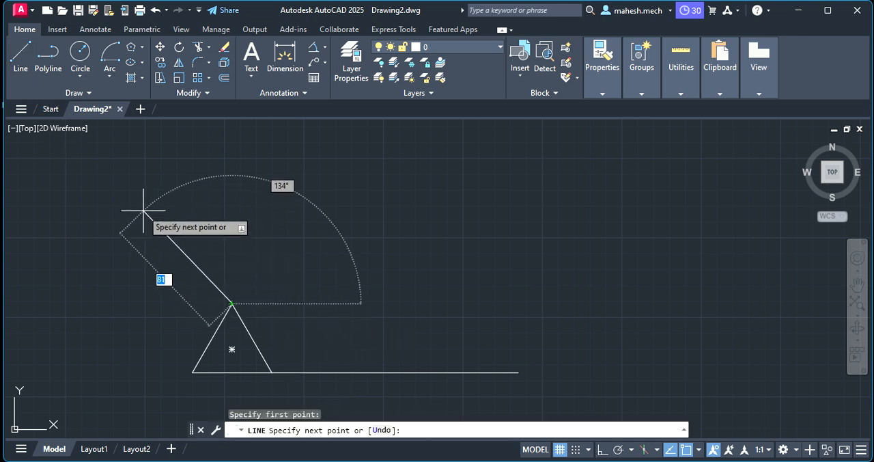
left_click(156, 165)
key("Escape")
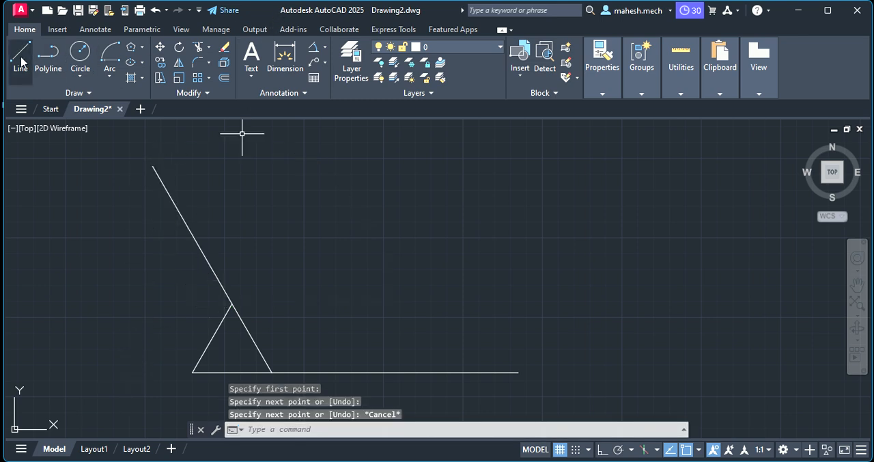
key("Return")
scroll(167, 366, "down", 6)
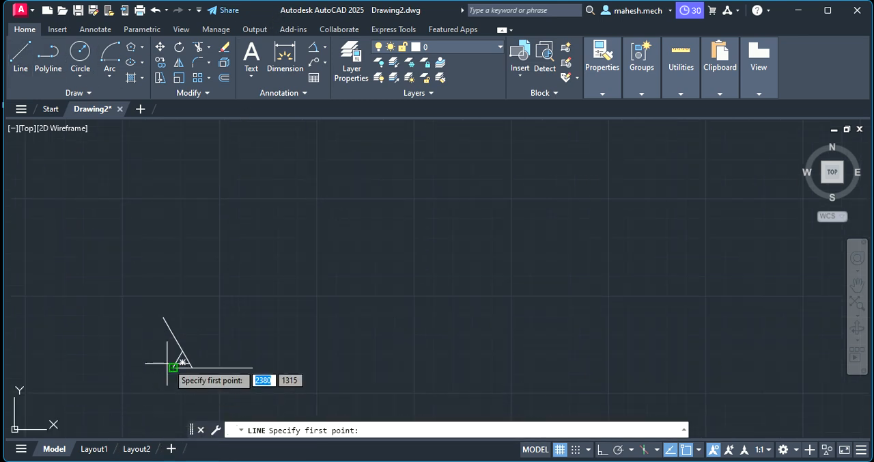
left_click(174, 367)
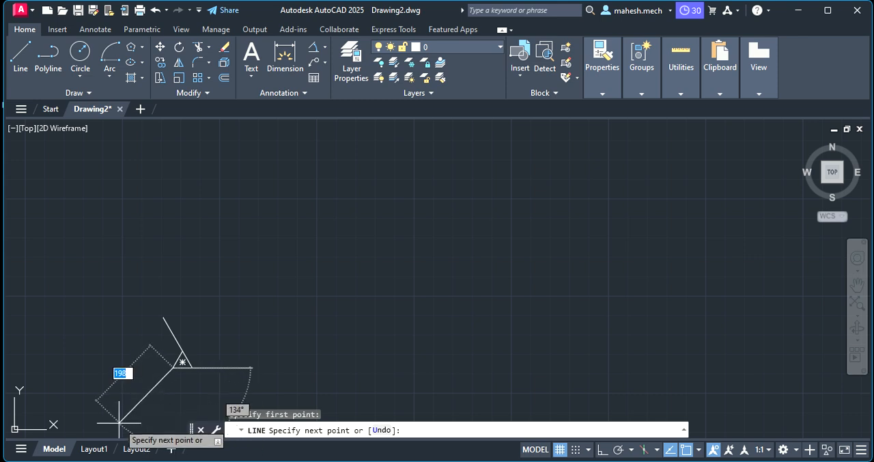
scroll(129, 421, "up", 4)
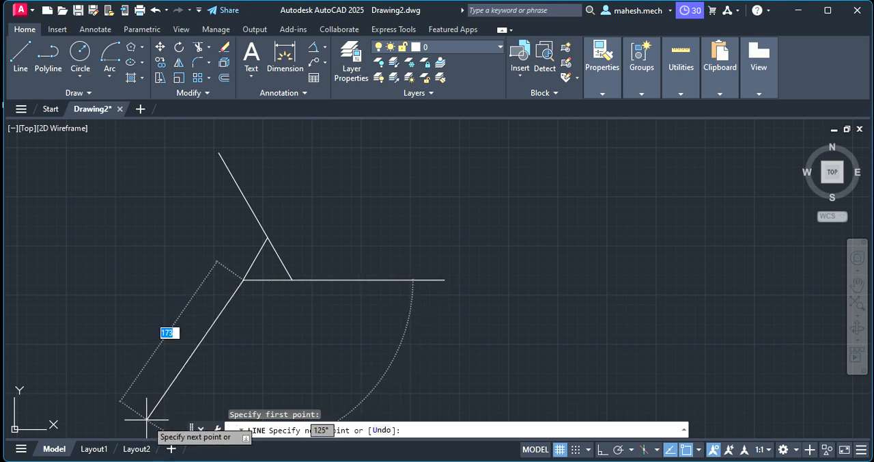
key("Escape")
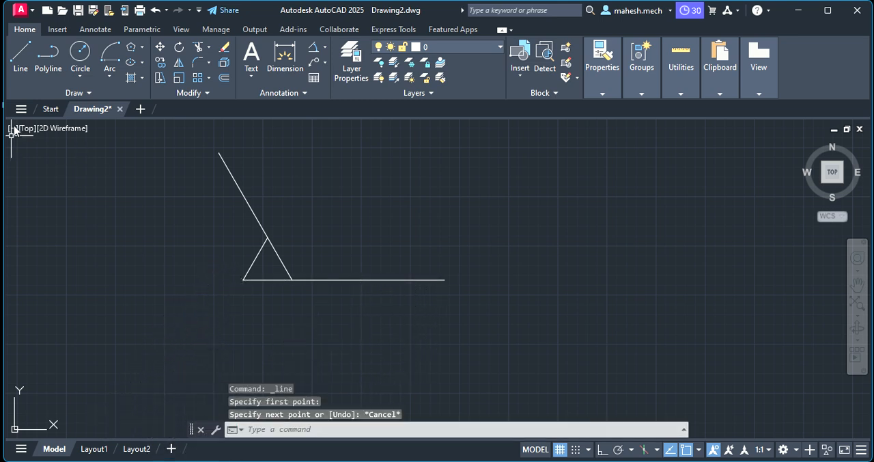
Draw a line about 150 mm long from the triangle's lower-left corner, extending the left side downward at 240°.
left_click(23, 58)
left_click(243, 279)
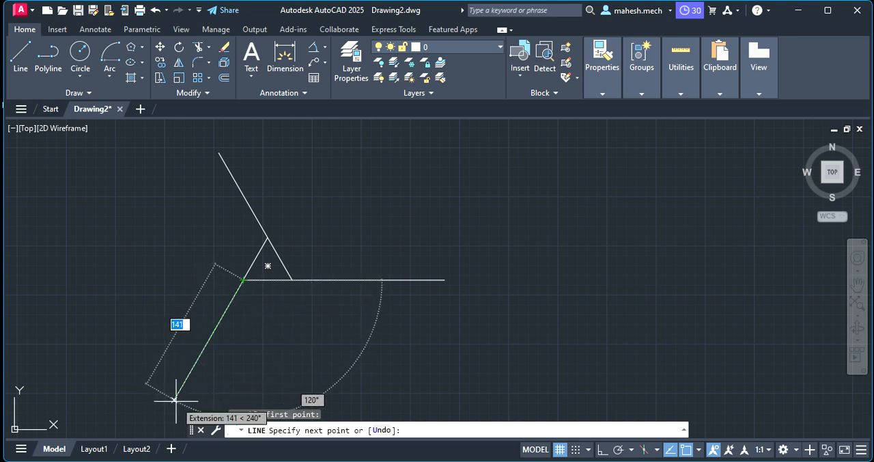
left_click(168, 410)
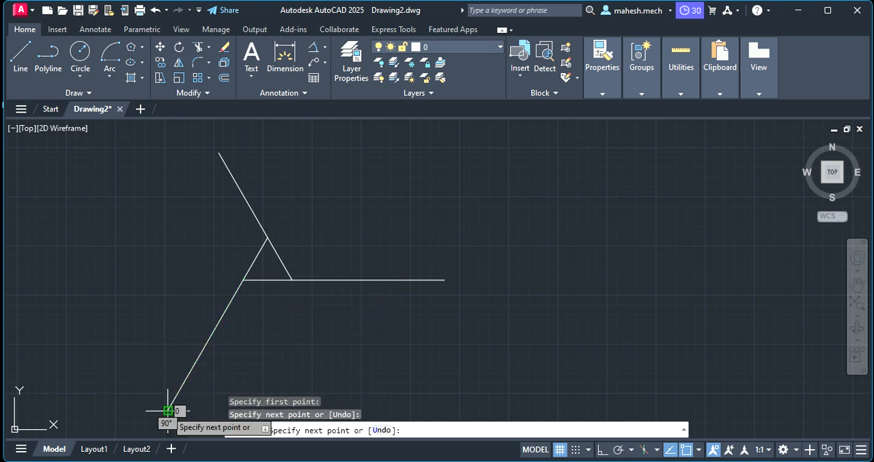
key("Escape")
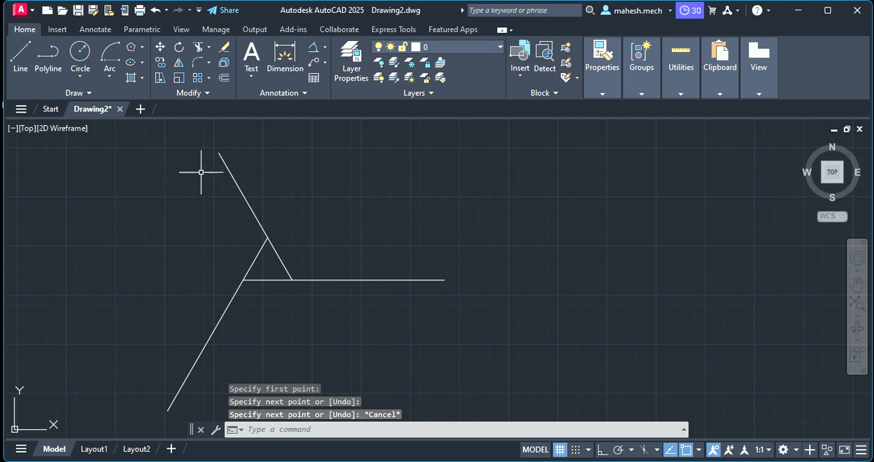
left_click(113, 72)
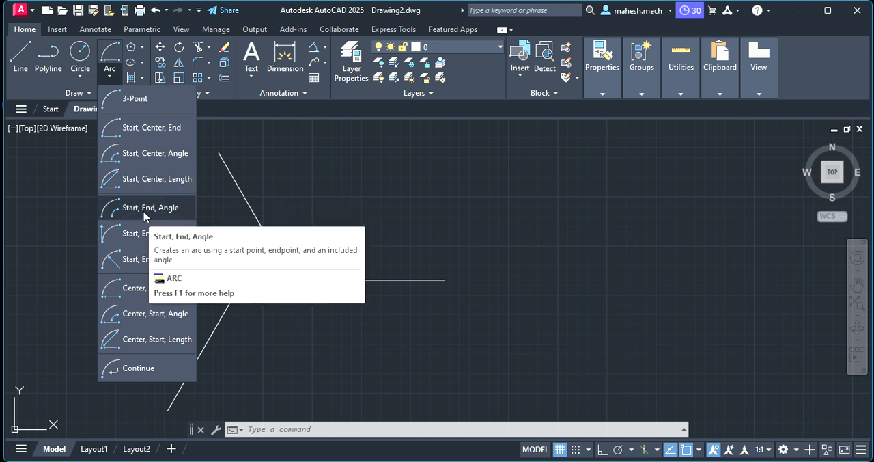
left_click(148, 290)
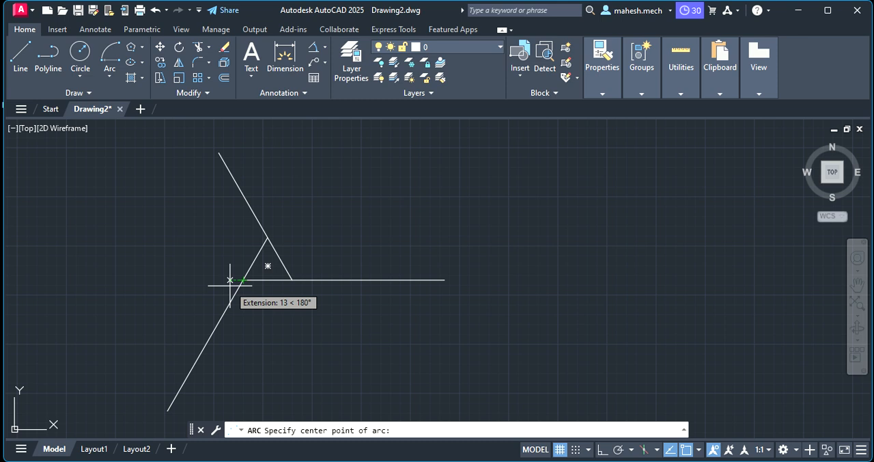
key("Escape")
Add a multiline text label "P" just left of the triangle's lower-left corner.
left_click(251, 74)
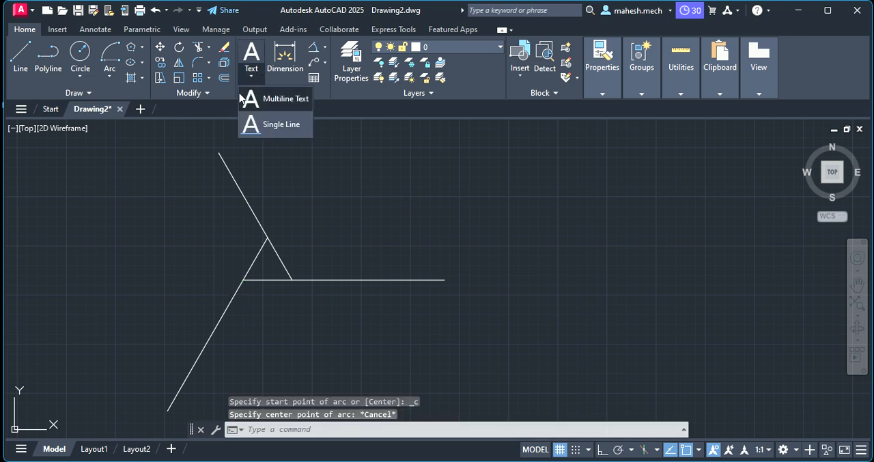
left_click(276, 103)
left_click(229, 278)
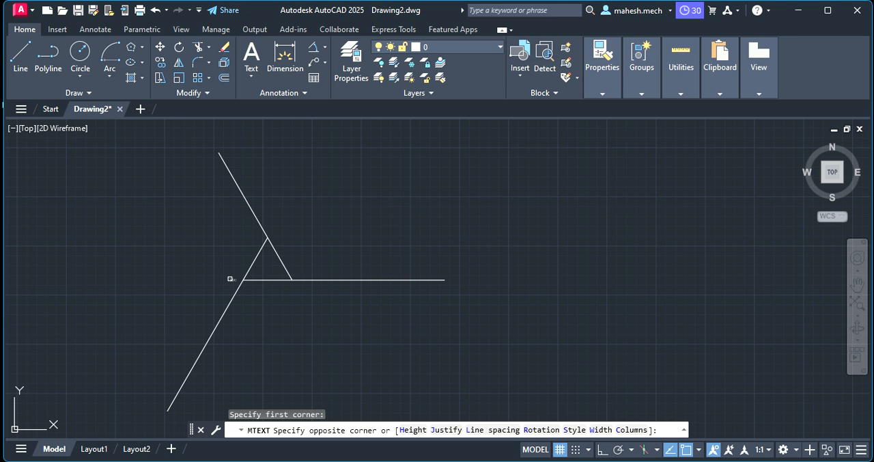
left_click(237, 311)
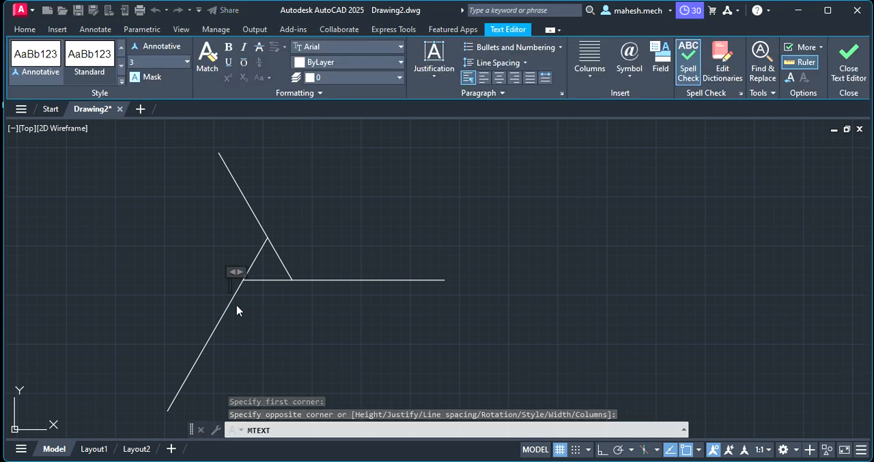
type("P")
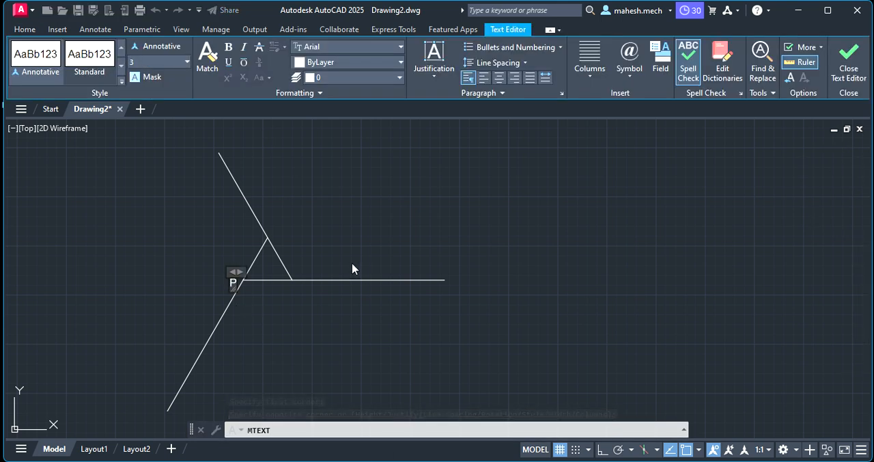
left_click(352, 265)
Set the text height of the label "P" to 8 and clear the selection.
left_click(233, 278)
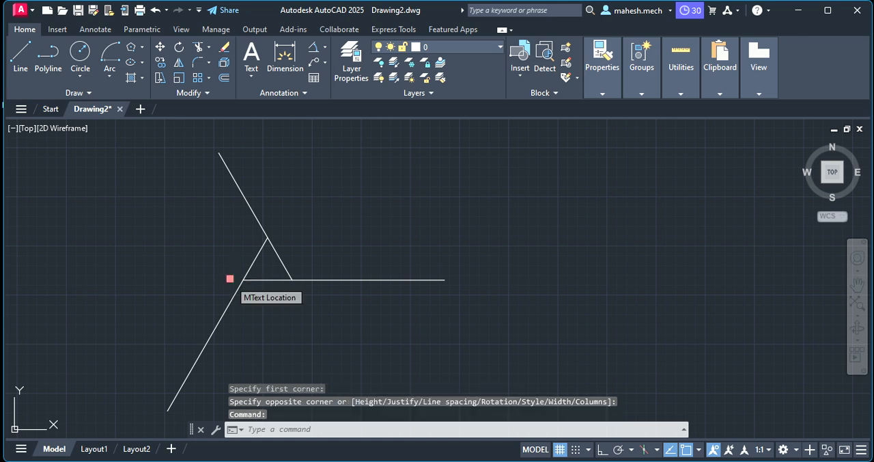
right_click(230, 278)
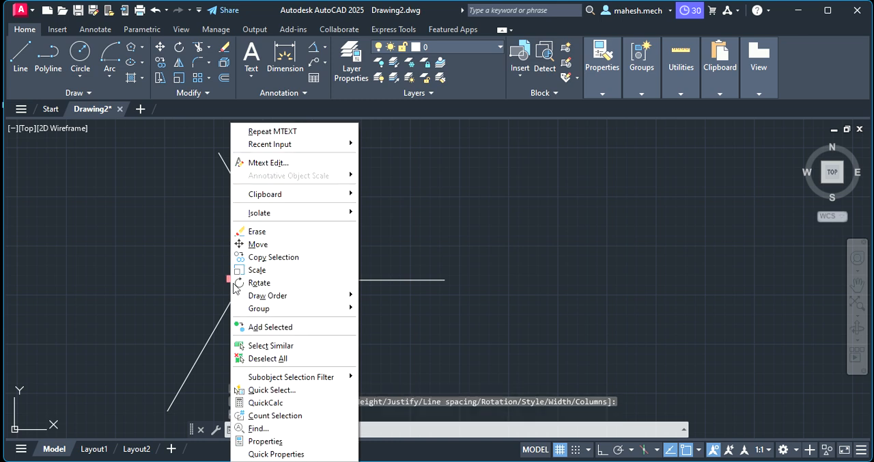
left_click(277, 454)
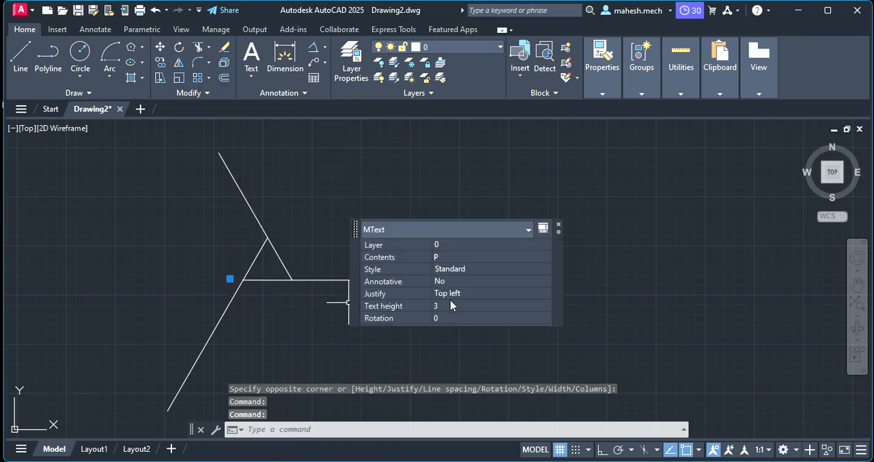
left_click(445, 306)
type("8")
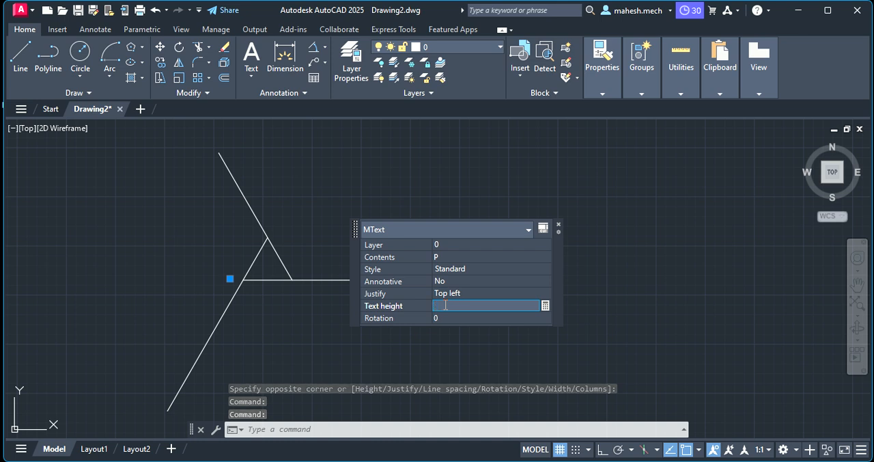
key("Tab")
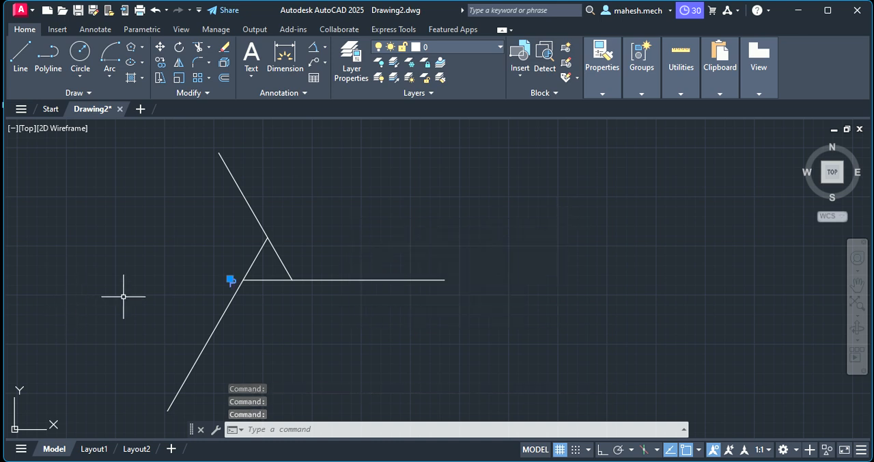
left_click(229, 304)
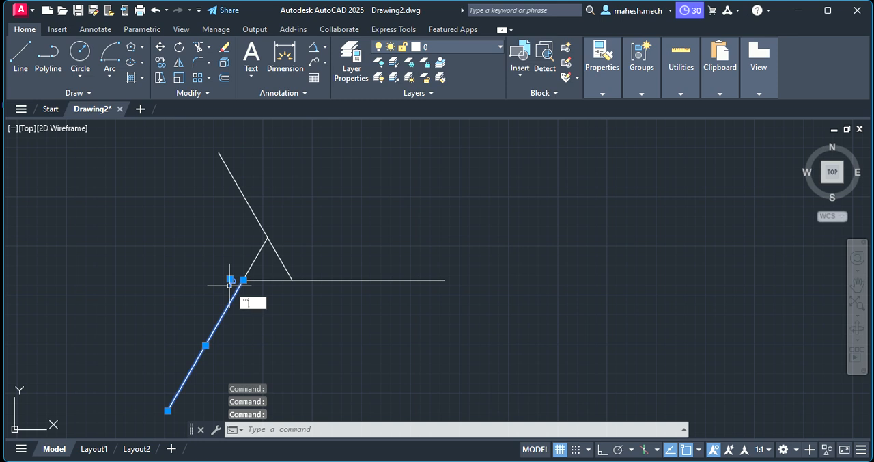
key("Escape")
key("Escape")
Copy the label "P" to just below the triangle's lower-right corner and to just above its apex.
left_click(229, 281)
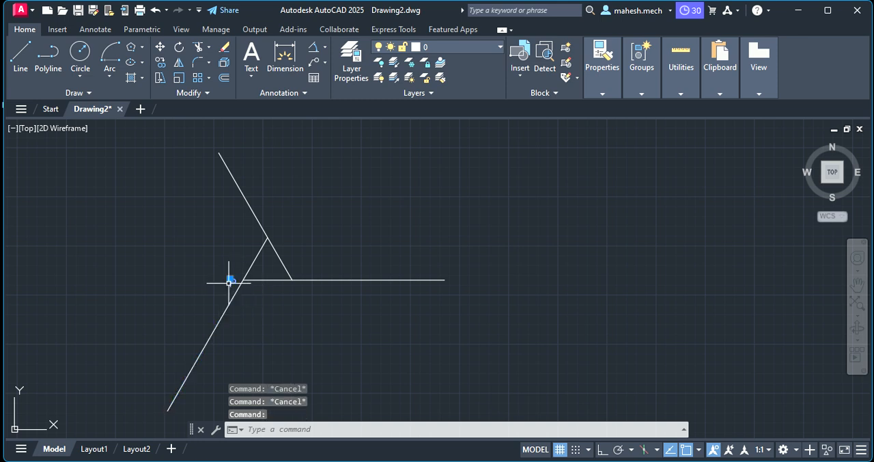
right_click(228, 279)
left_click(271, 257)
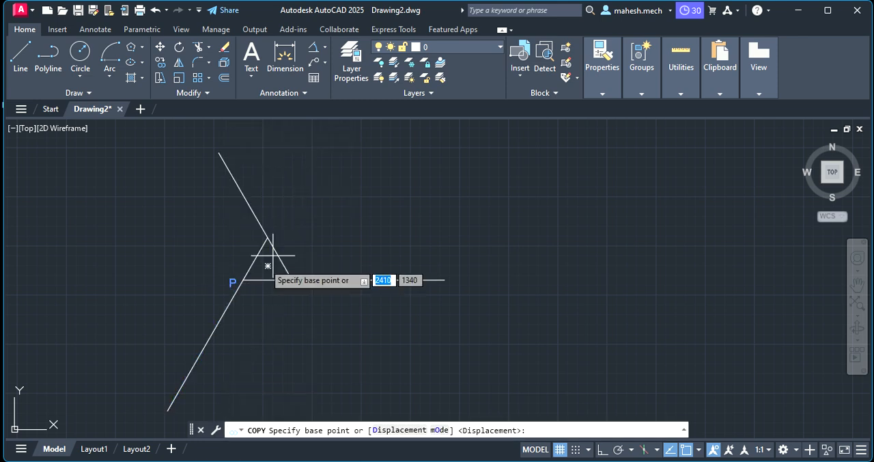
left_click(231, 281)
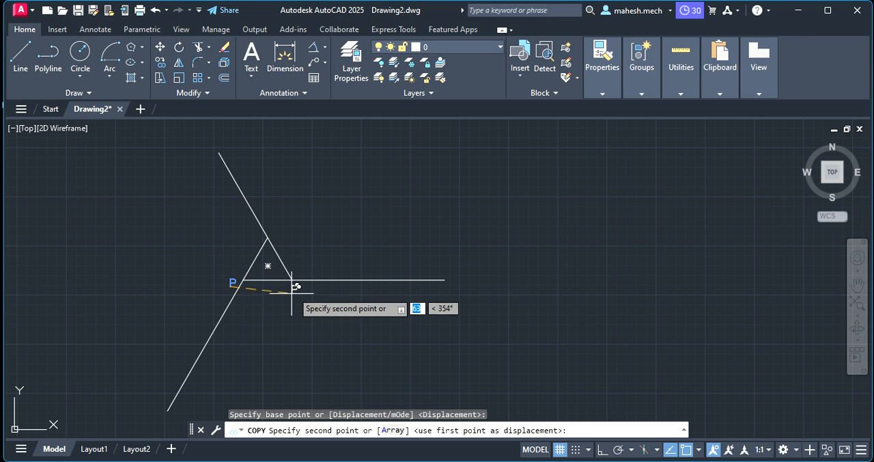
left_click(293, 287)
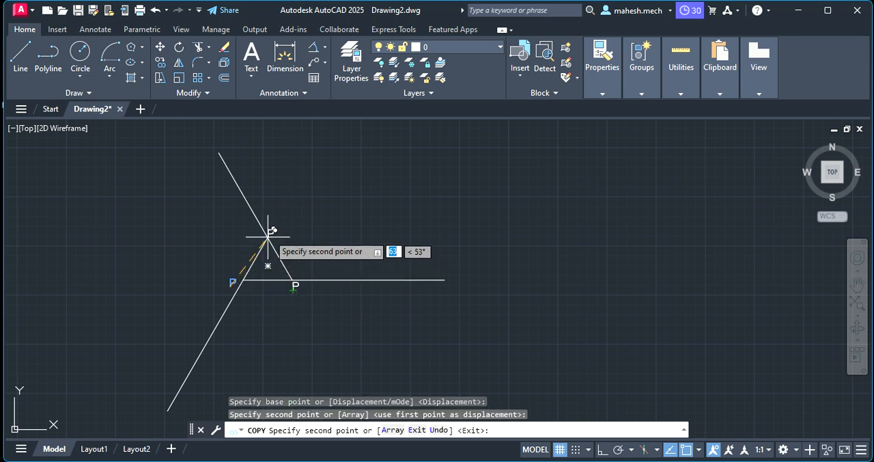
left_click(273, 227)
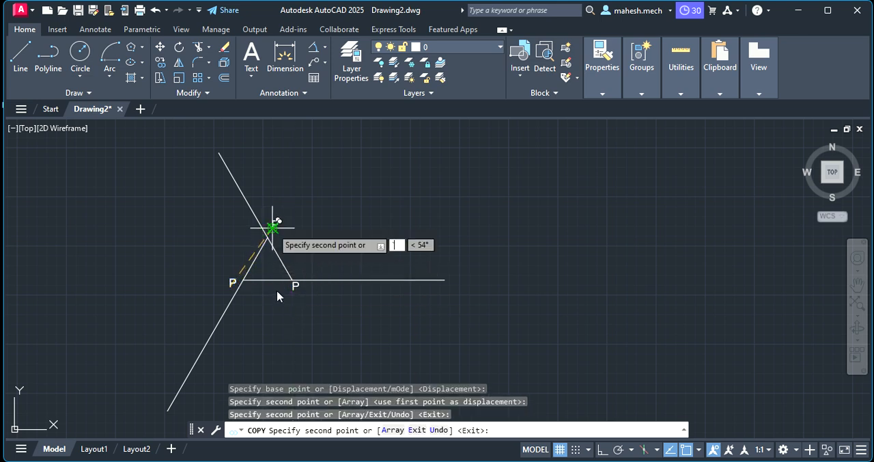
key("Escape")
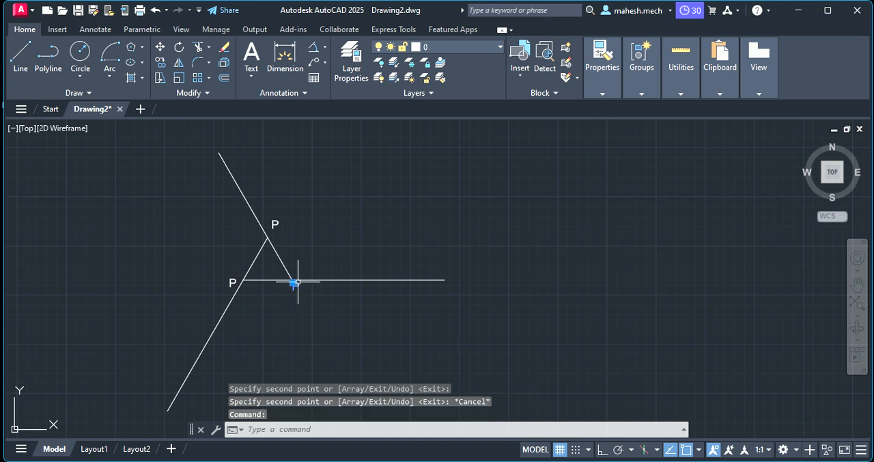
Change the copied label at the lower-right corner to "Q" and the one at the apex to "R".
double_click(295, 286)
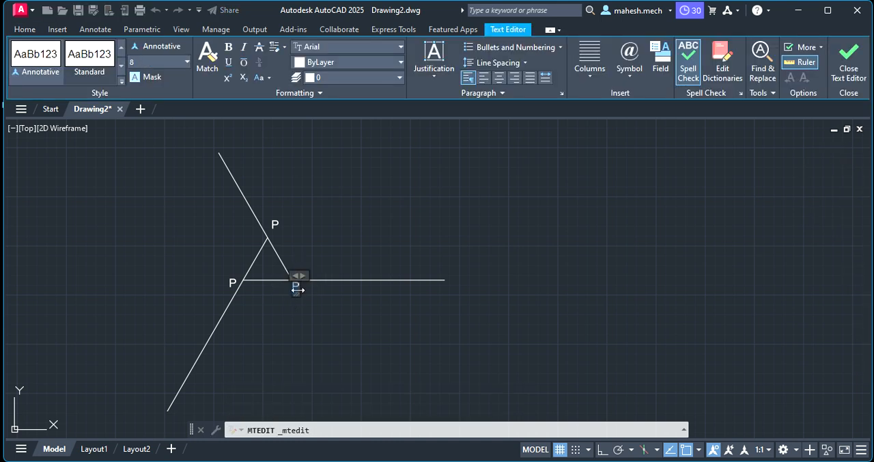
key("BackSpace")
left_click(278, 226)
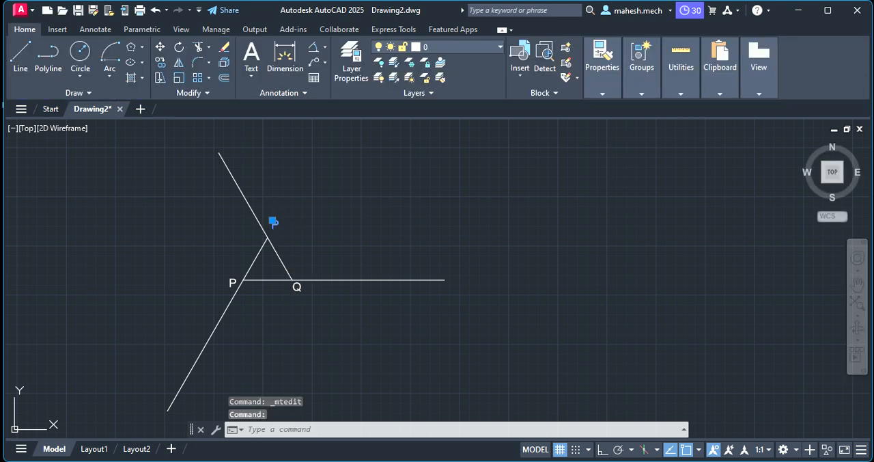
double_click(274, 222)
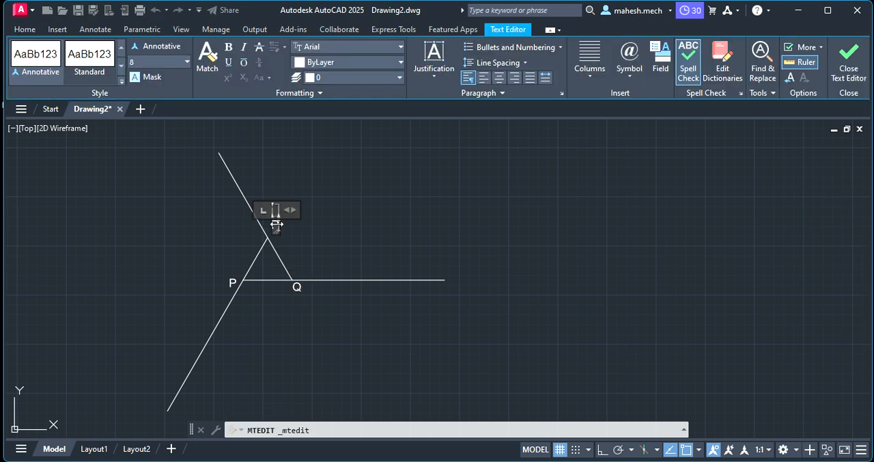
type("R")
left_click(311, 245)
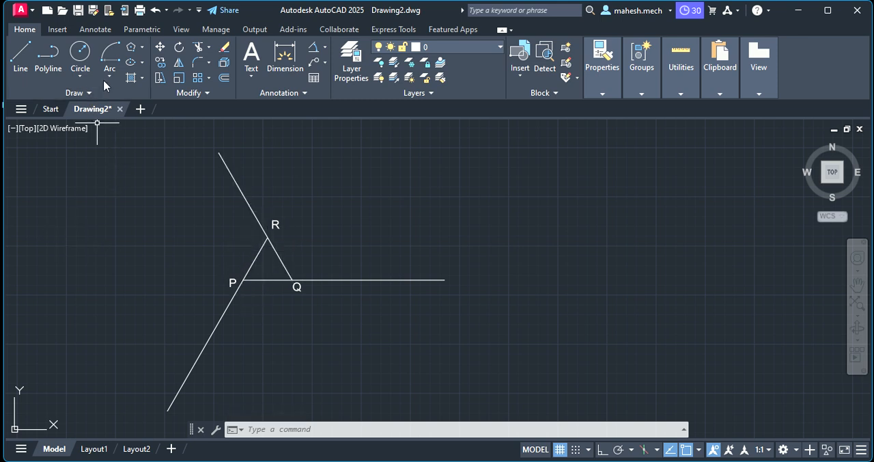
Draw an arc centred on apex R, from corner P clockwise to the line extended up and to the left.
left_click(110, 60)
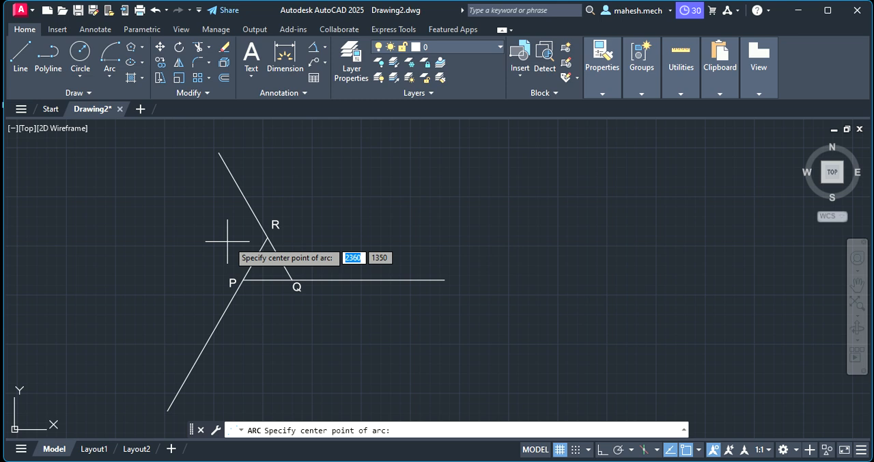
left_click(267, 237)
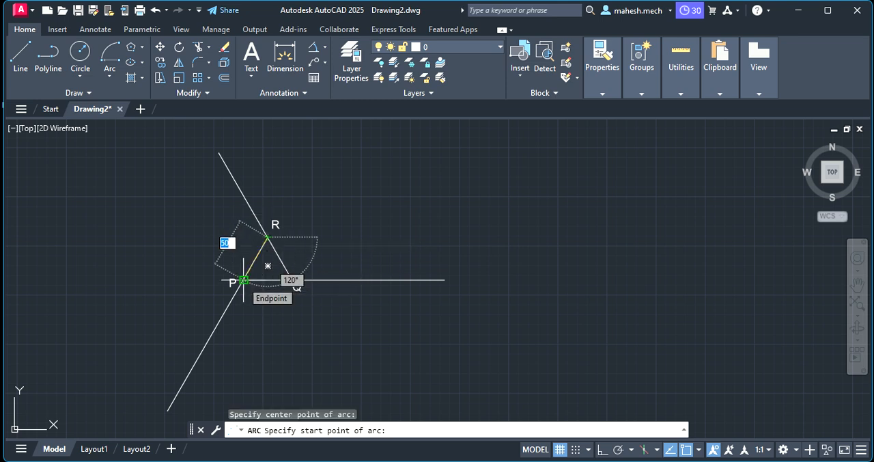
left_click(244, 280)
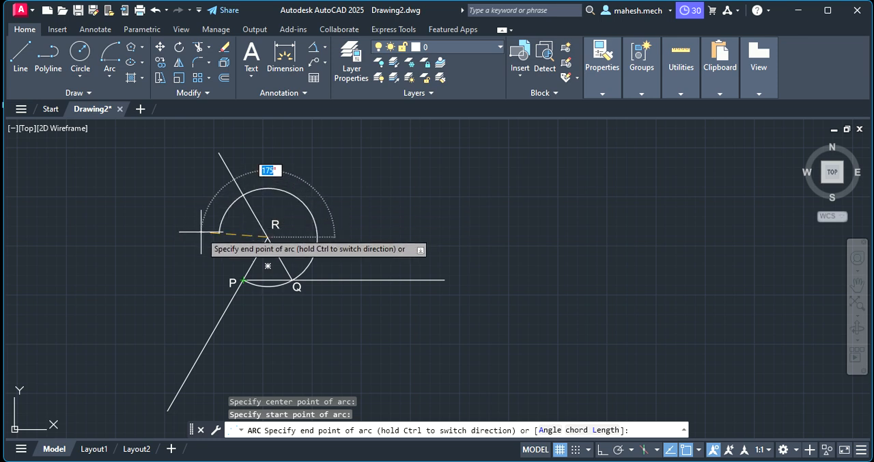
left_click(243, 195)
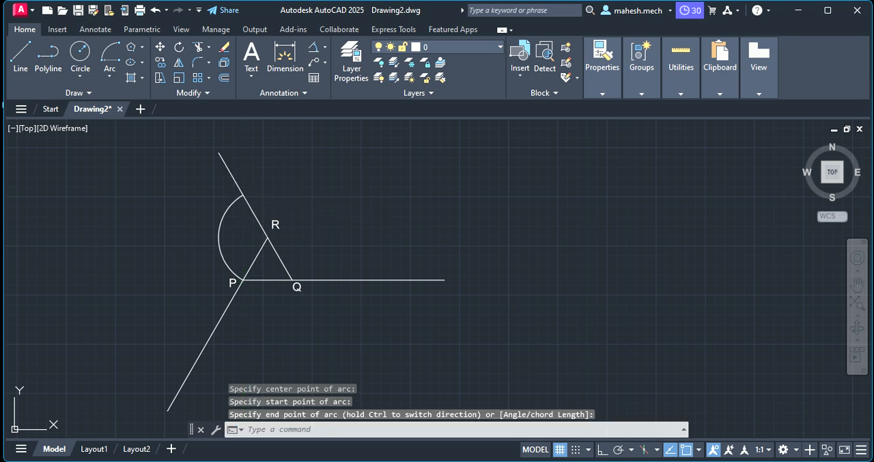
key("Escape")
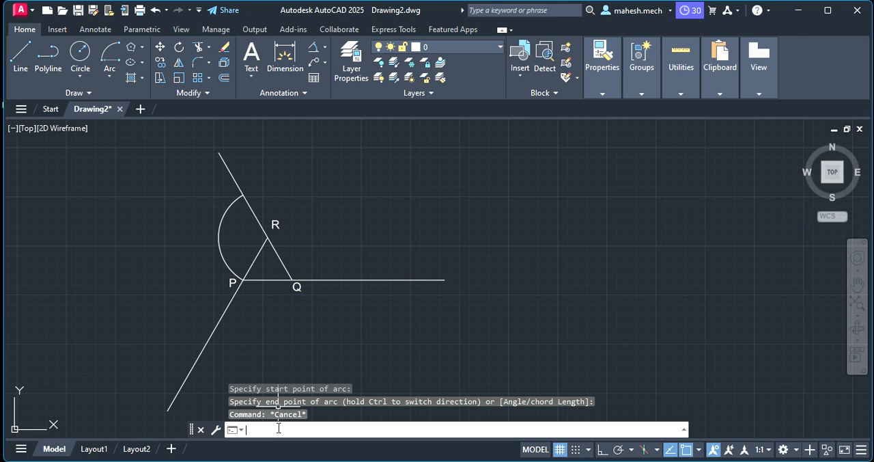
Place a point object at the arc's upper end on the extended line, and place it once more at that spot.
type("POIN")
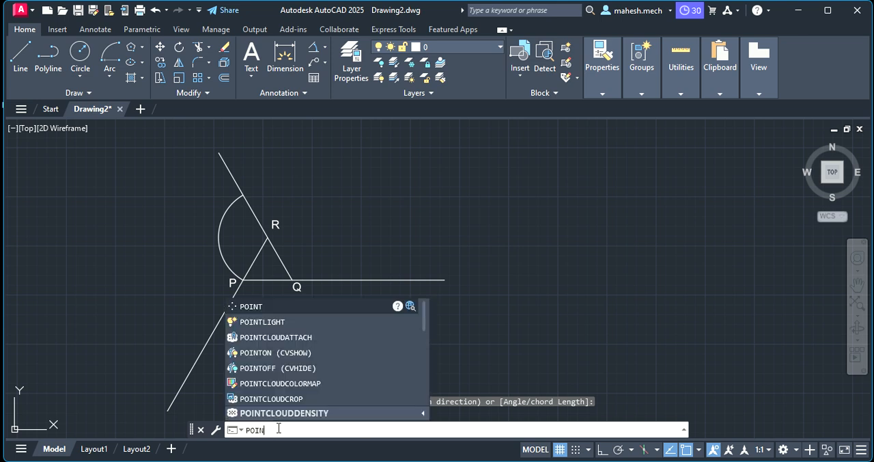
type("T")
key("Return")
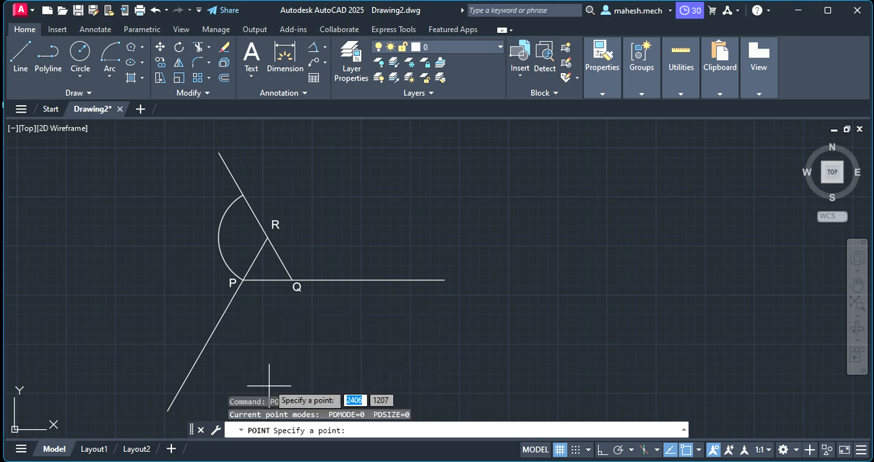
scroll(209, 189, "up", 4)
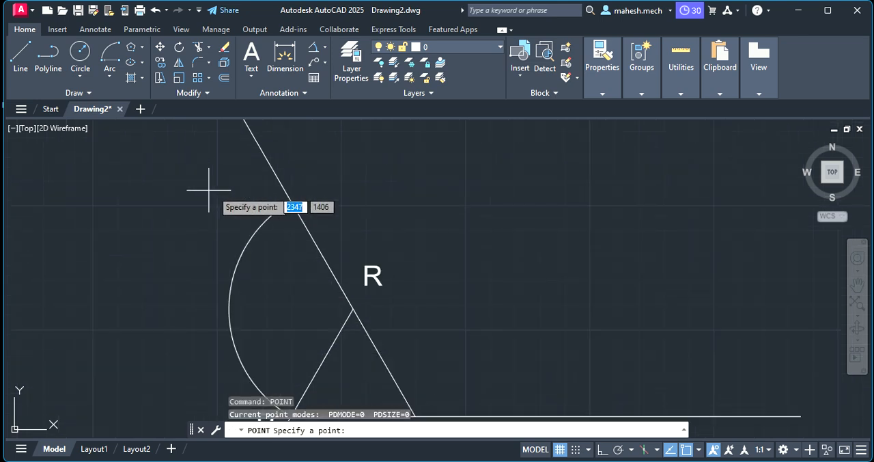
left_click(289, 199)
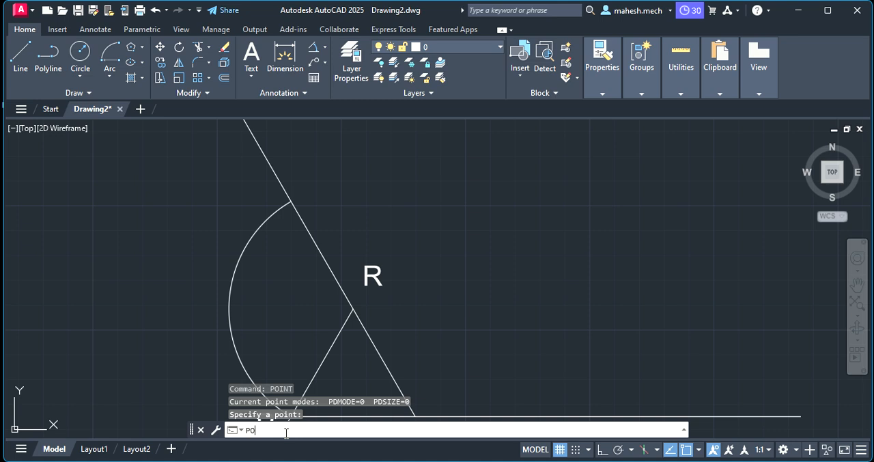
type("POINT")
key("Return")
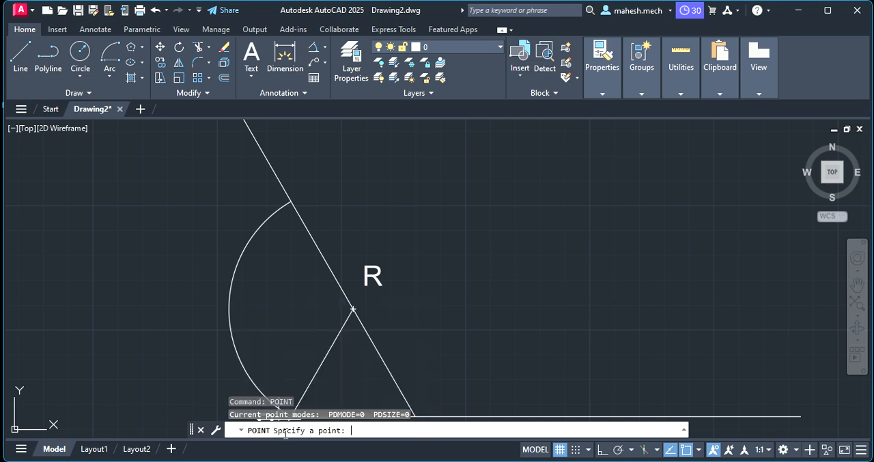
left_click(287, 194)
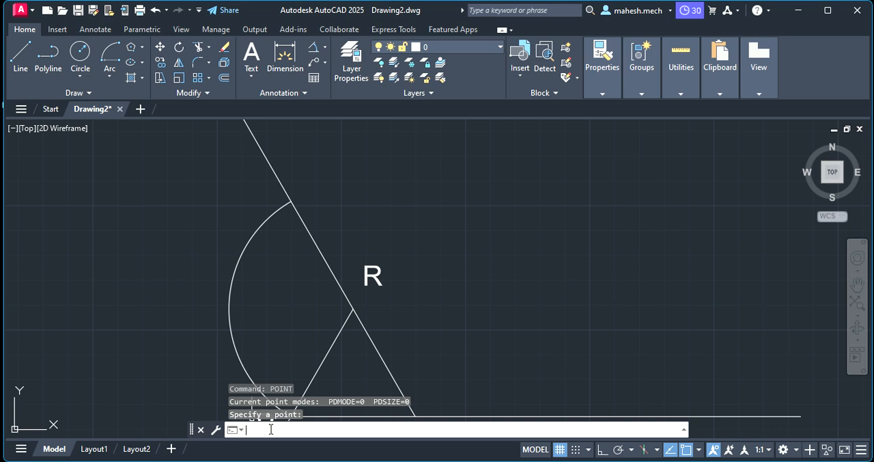
Set the point style to the X-shaped marker using the PTYPE command.
type("PTY")
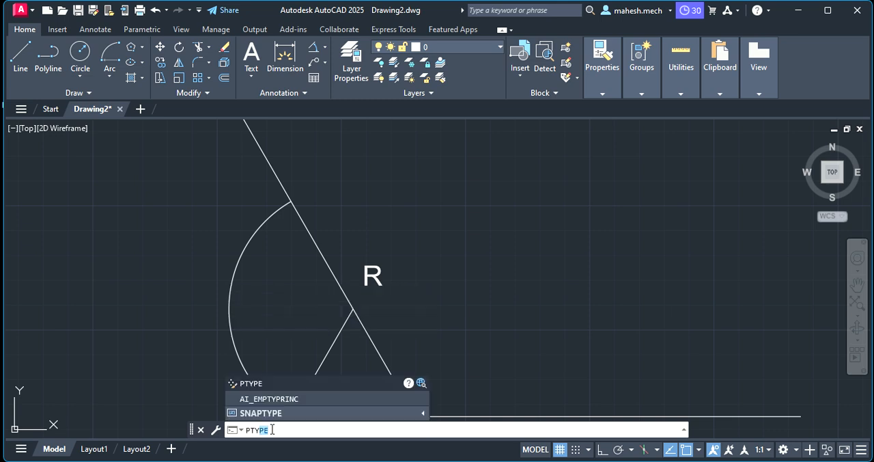
left_click(271, 384)
left_click(464, 152)
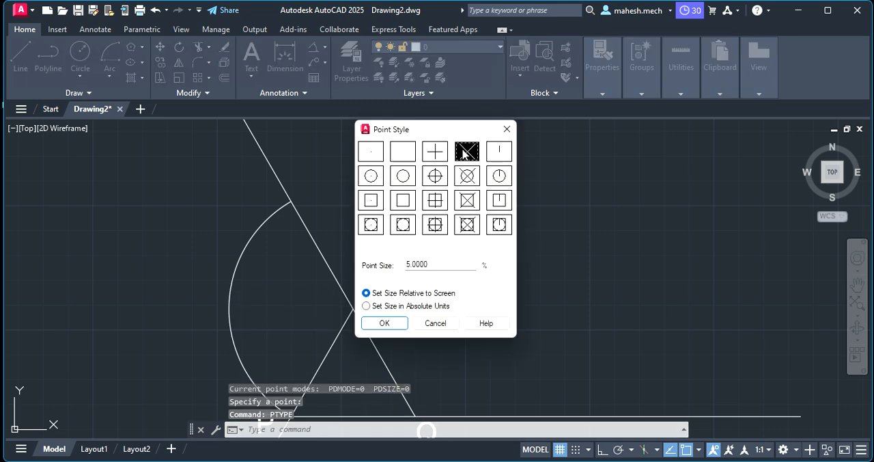
left_click(384, 323)
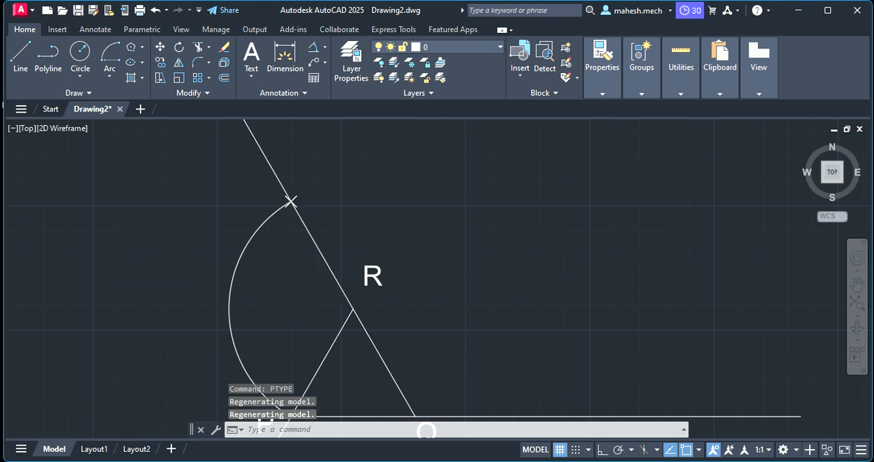
Copy the label "R" to just above the point at the arc's upper end.
scroll(294, 240, "down", 3)
scroll(293, 276, "up", 4)
scroll(293, 246, "down", 4)
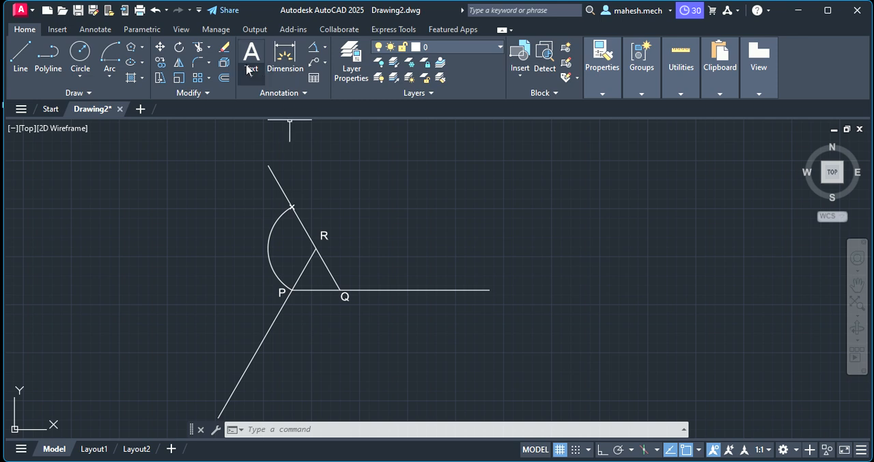
left_click(323, 235)
right_click(323, 235)
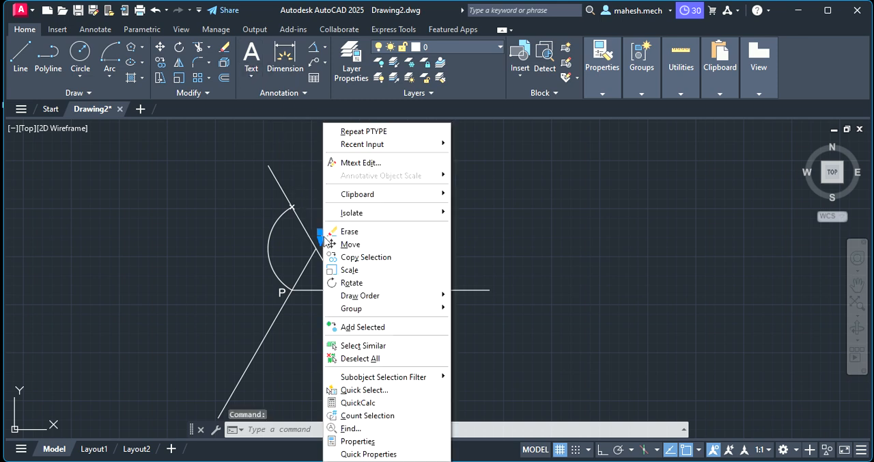
left_click(361, 258)
left_click(322, 236)
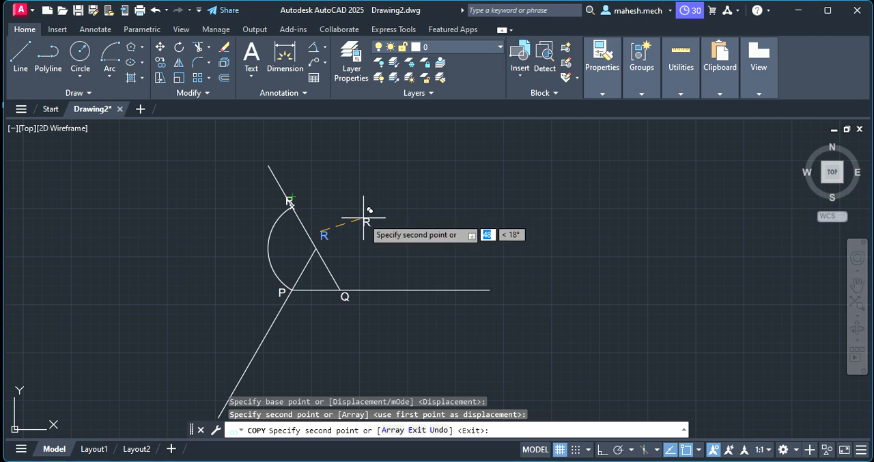
key("Escape")
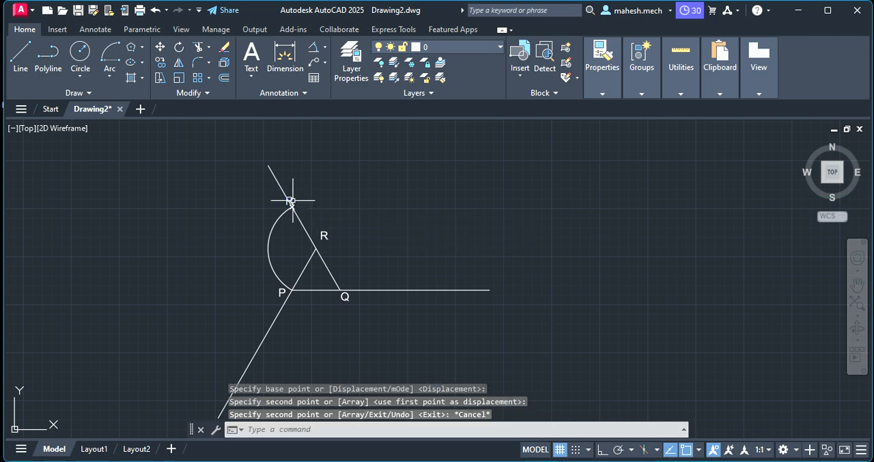
Change the copied label at the arc's upper end to "P1".
left_click(291, 200)
double_click(290, 201)
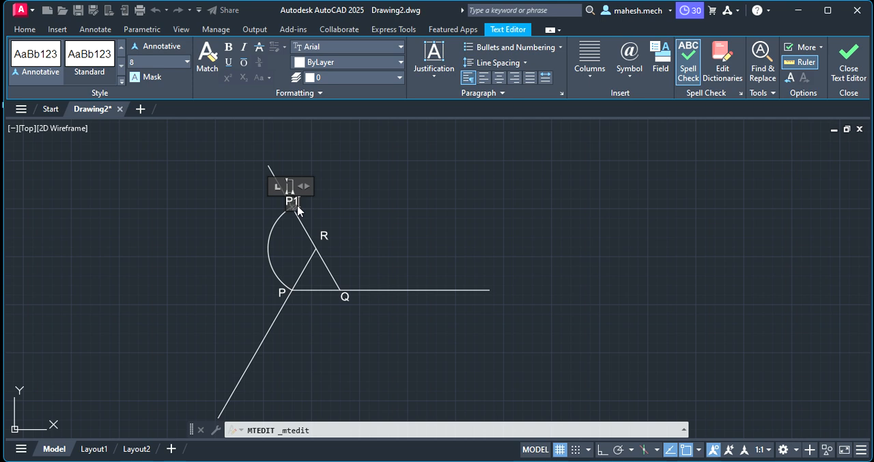
left_click(351, 189)
Move the label "P1" slightly to the right beside the point marker and clear the selection.
left_click(273, 200)
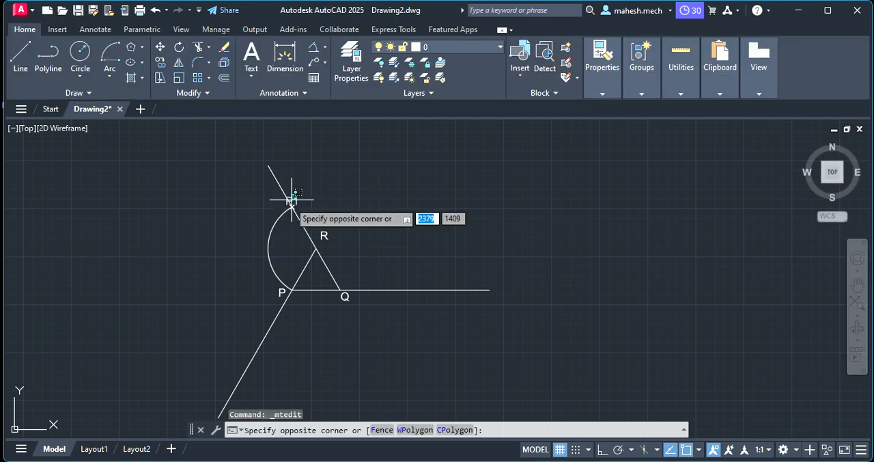
left_click(287, 203)
key("Escape")
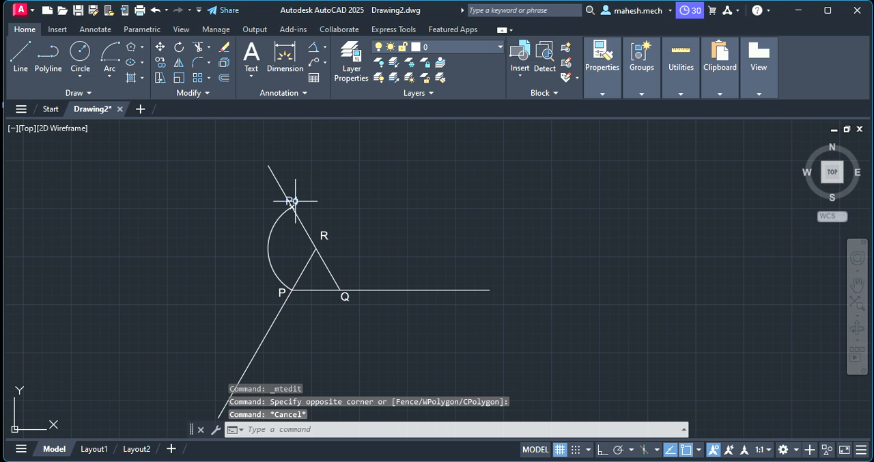
left_click(294, 201)
left_click(290, 199)
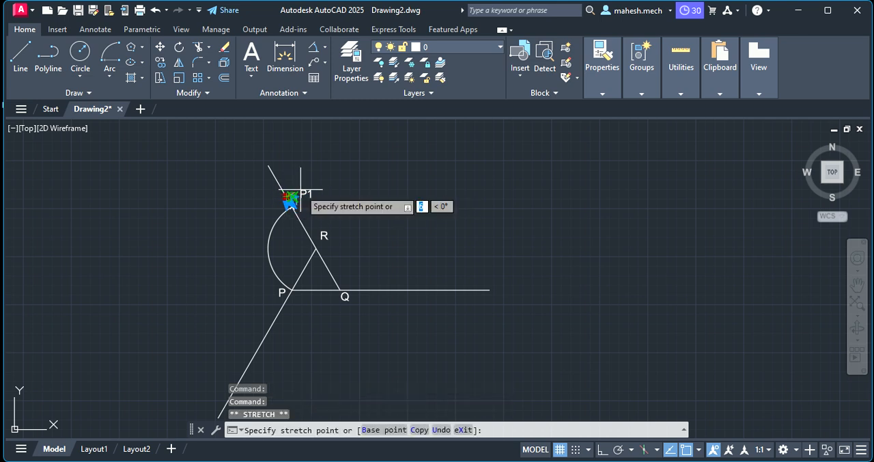
key("Escape")
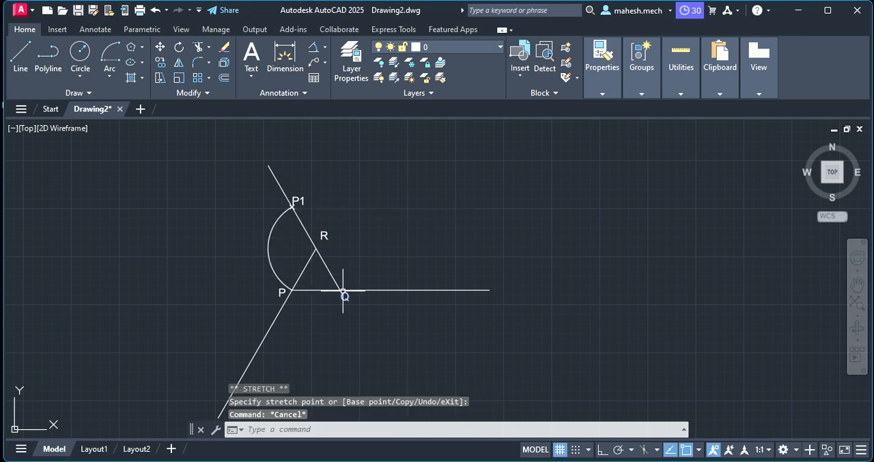
Draw an arc centred at Q from P1 to the extended line PQ, and mark its end with a point.
left_click(109, 54)
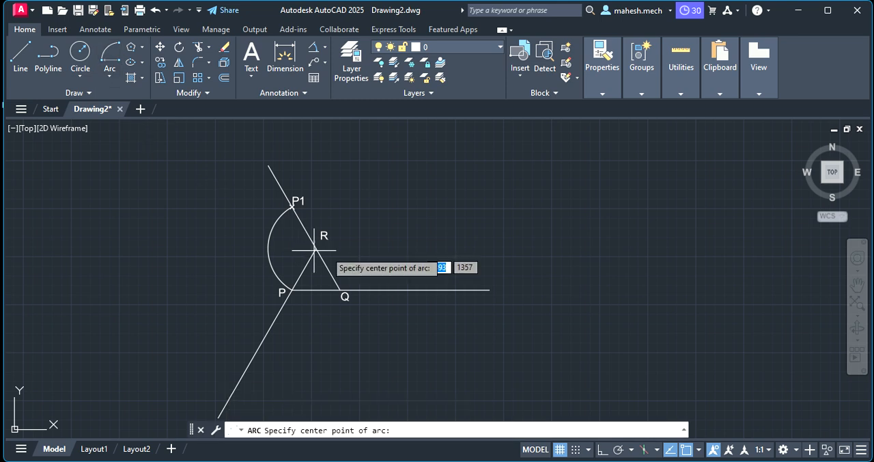
left_click(342, 292)
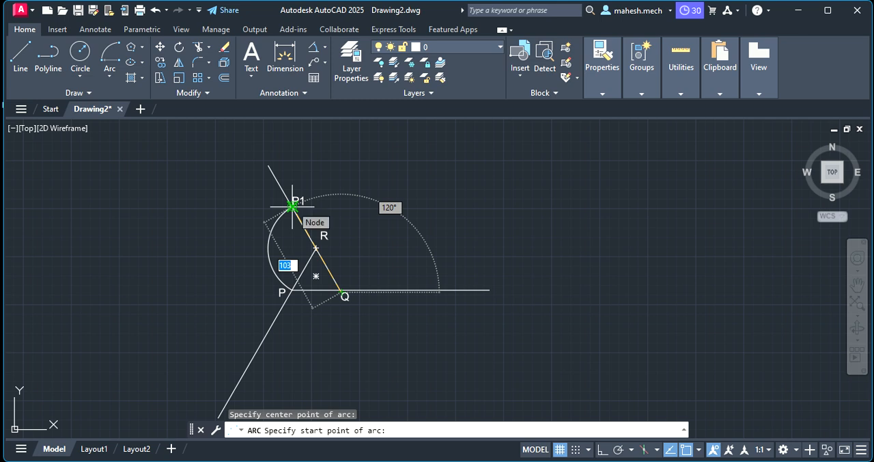
left_click(292, 205)
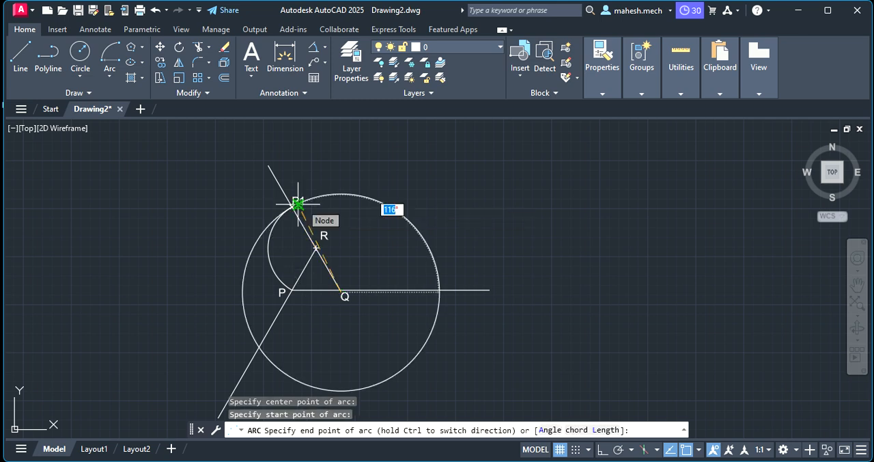
left_click(440, 290)
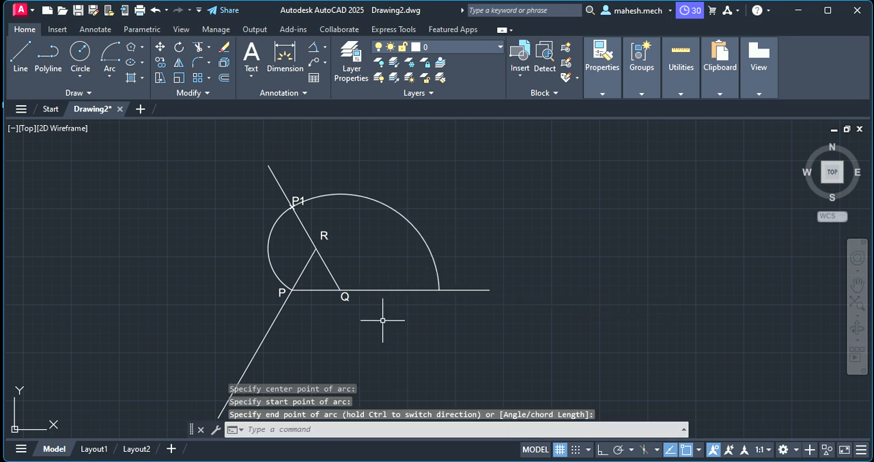
key("Escape")
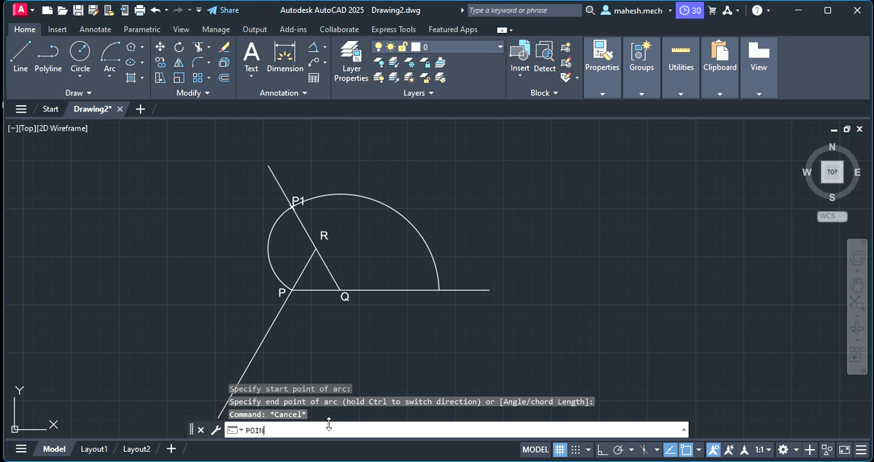
key("Return")
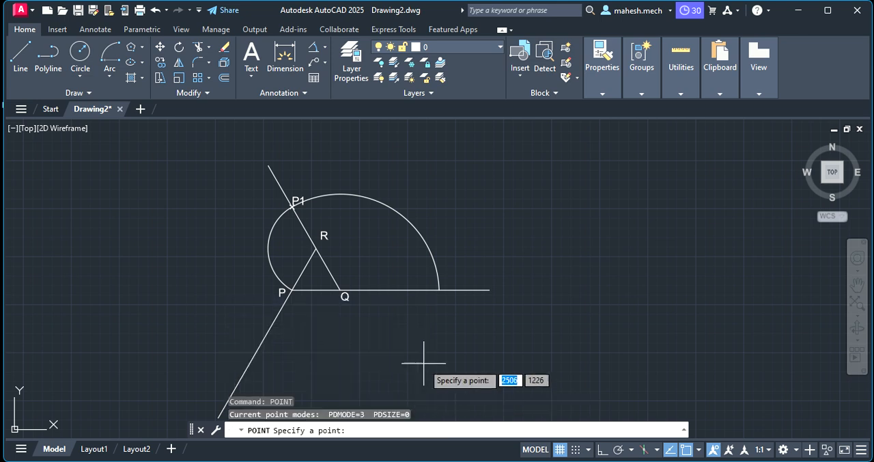
left_click(438, 290)
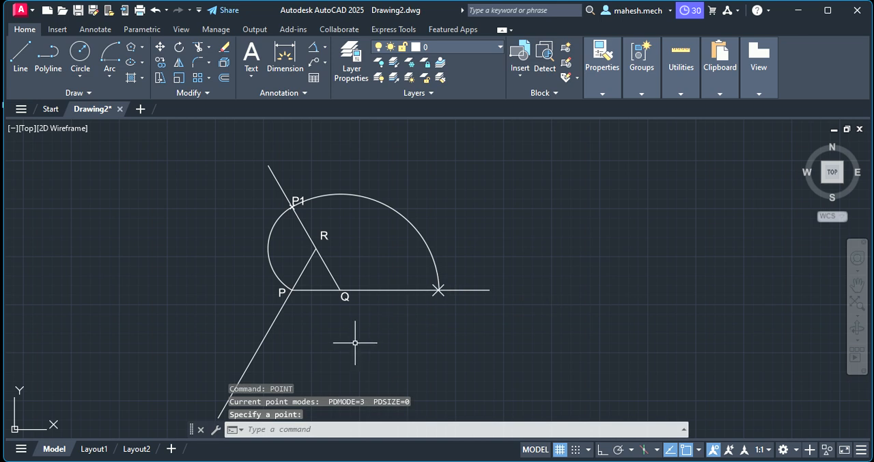
Copy the label "P1" to just below the new point on the extended line PQ and change the copy to "P2".
left_click(297, 201)
right_click(297, 201)
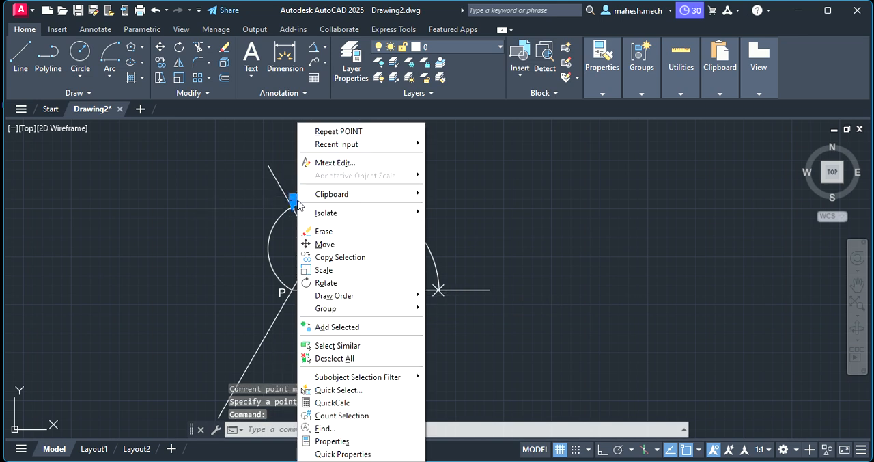
left_click(340, 257)
left_click(443, 304)
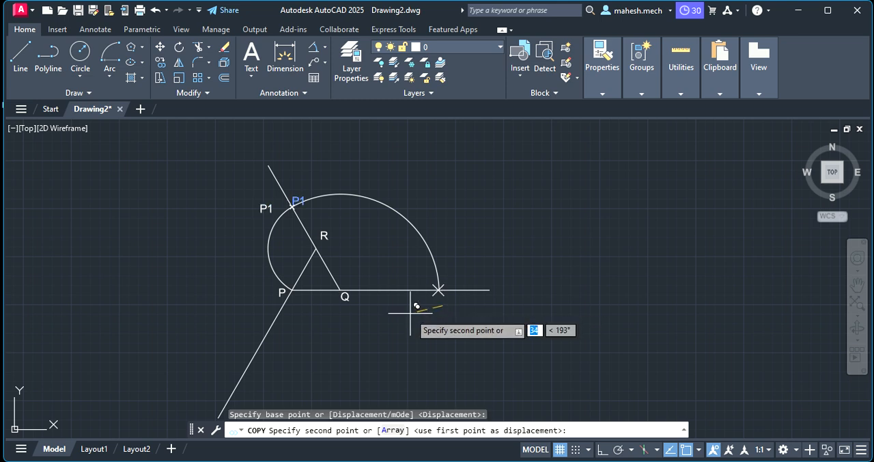
left_click(596, 403)
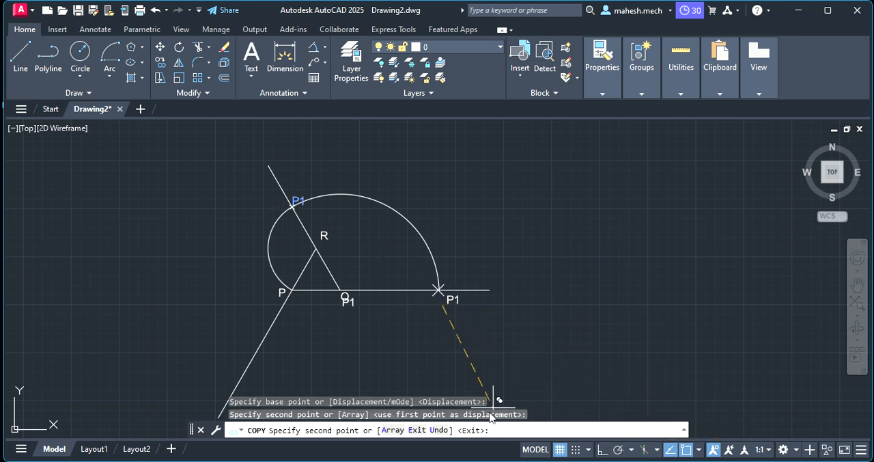
key("Escape")
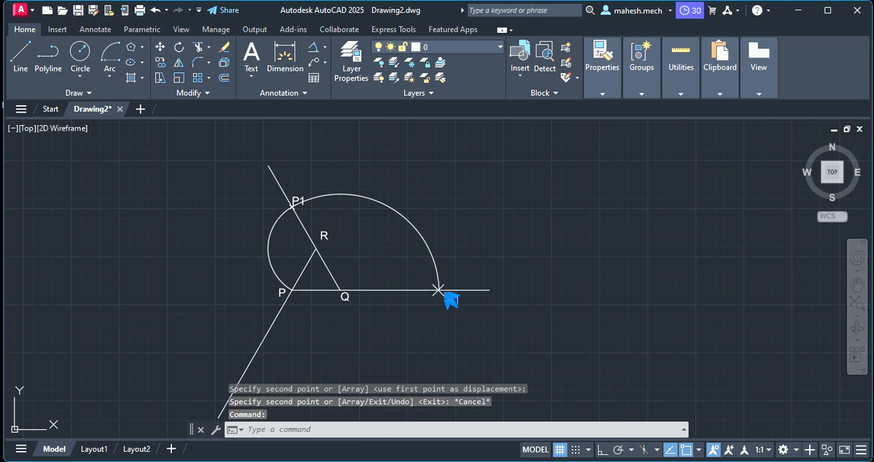
double_click(448, 298)
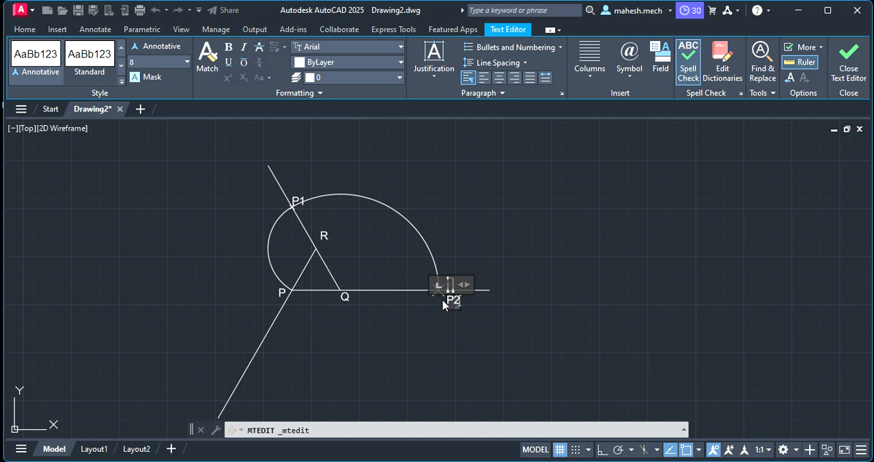
left_click(444, 330)
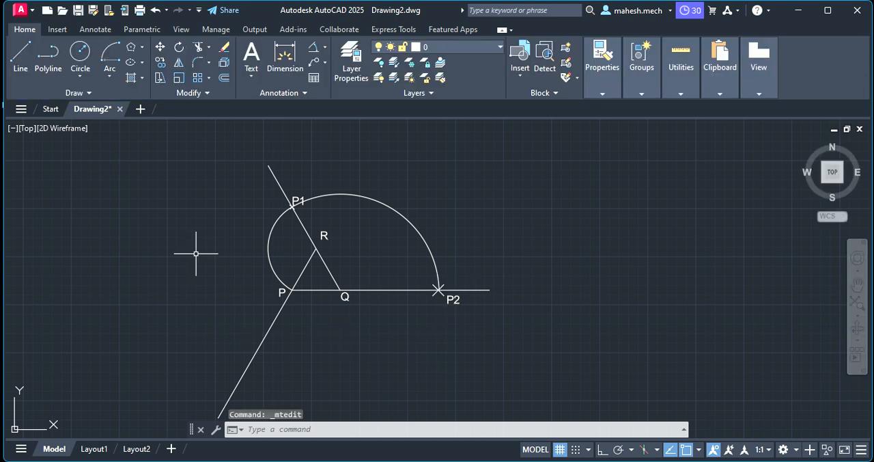
Draw an arc centred at P from P2 to the lower end of the extended line RP.
left_click(104, 60)
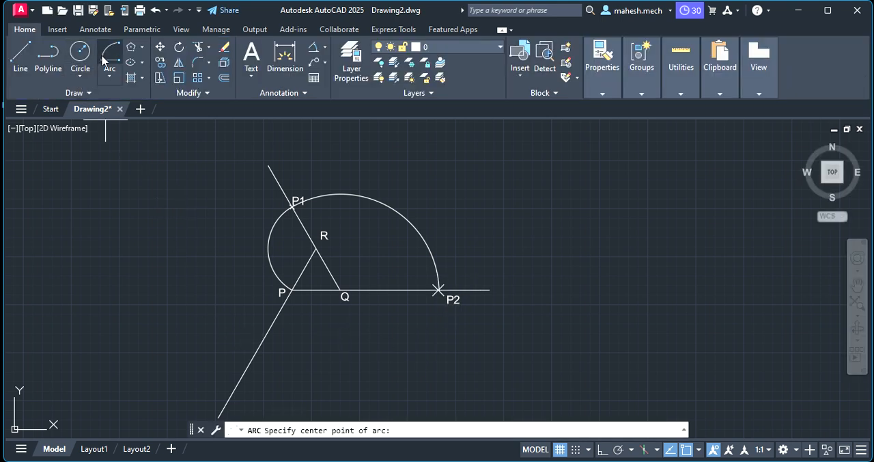
left_click(292, 289)
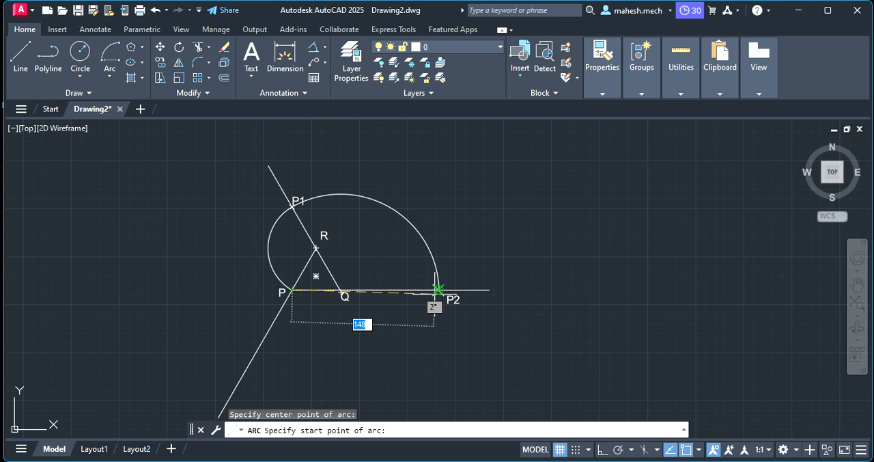
left_click(439, 290)
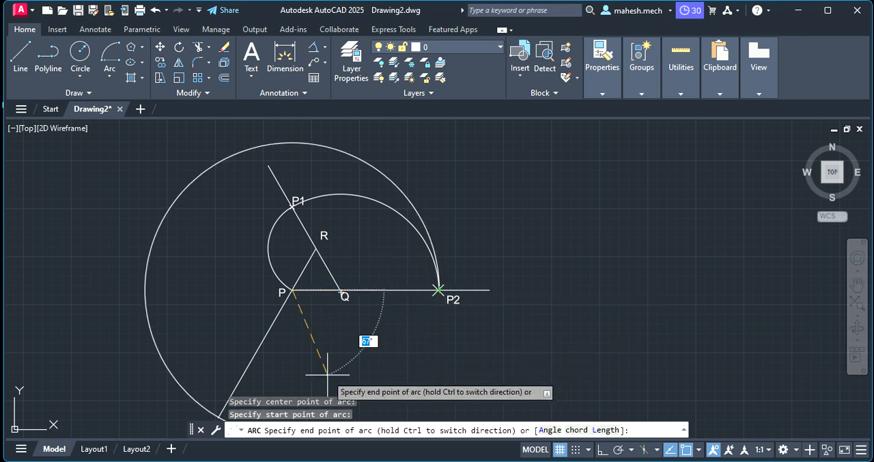
left_click(219, 416)
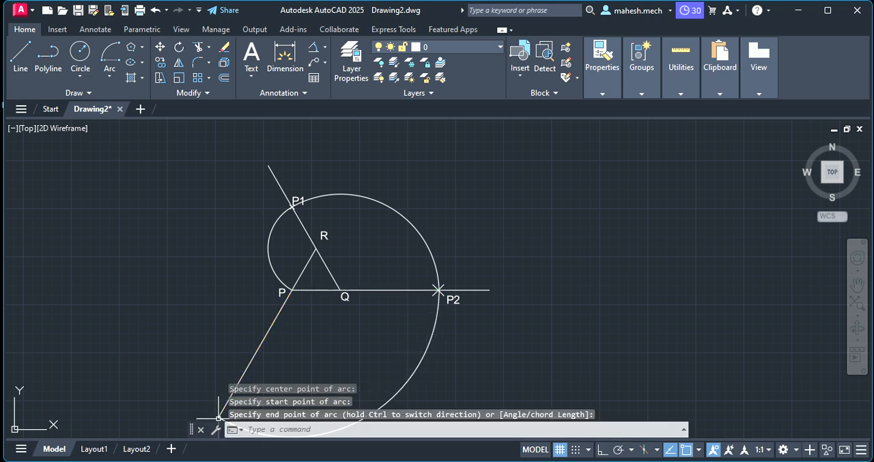
Add the multiline text label "P3" beside the arc's end on the extended line RP.
scroll(209, 407, "down", 4)
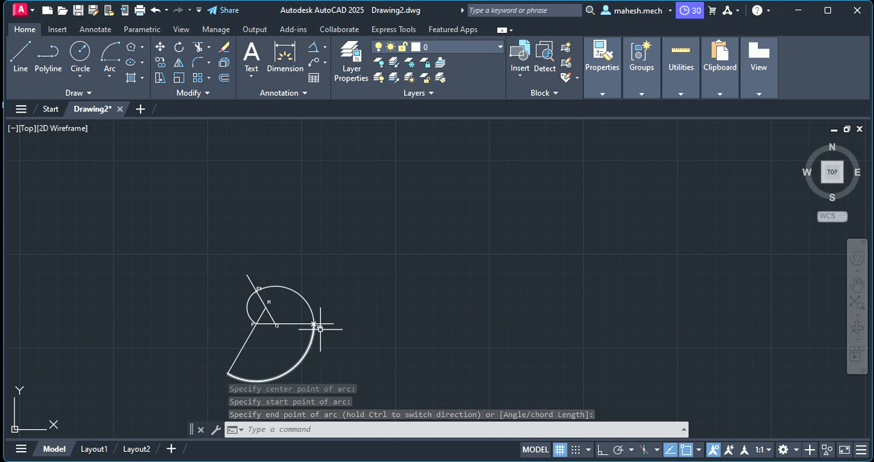
scroll(252, 341, "up", 4)
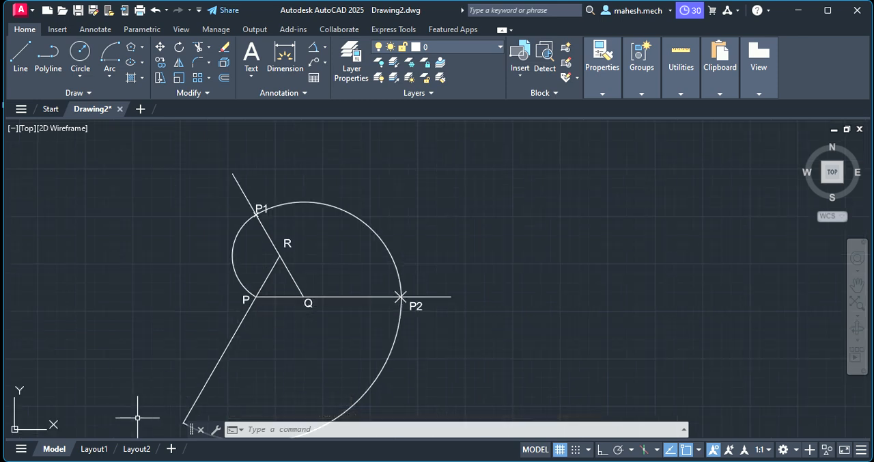
scroll(137, 414, "down", 4)
scroll(140, 417, "up", 10)
scroll(141, 418, "up", 2)
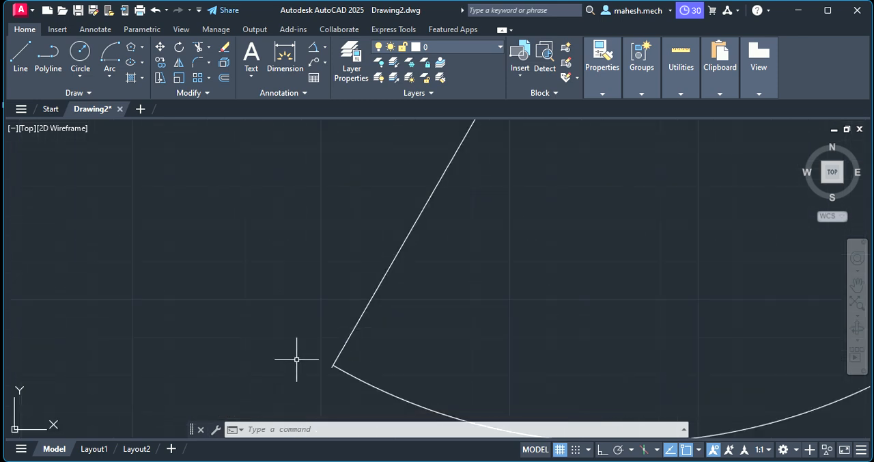
scroll(315, 375, "up", 2)
right_click(320, 360)
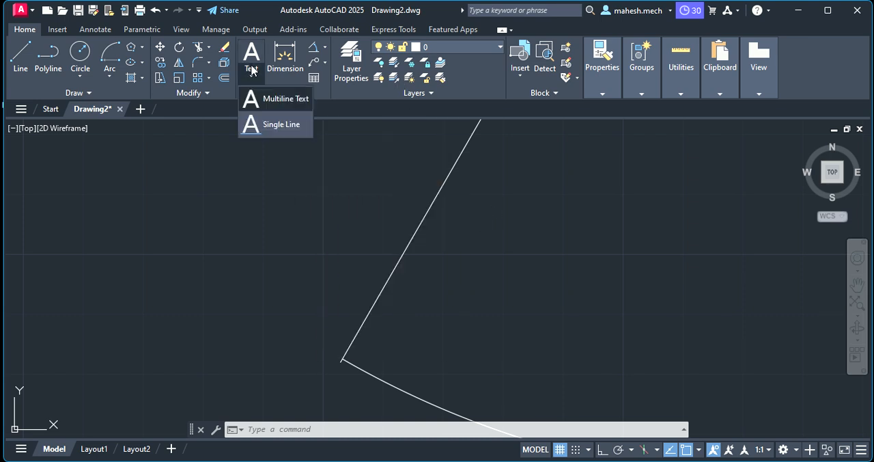
left_click(281, 101)
left_click(313, 361)
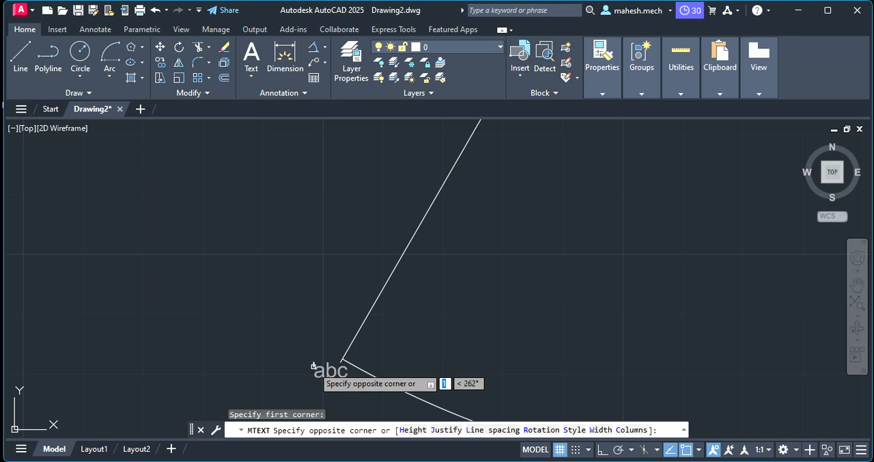
left_click(303, 378)
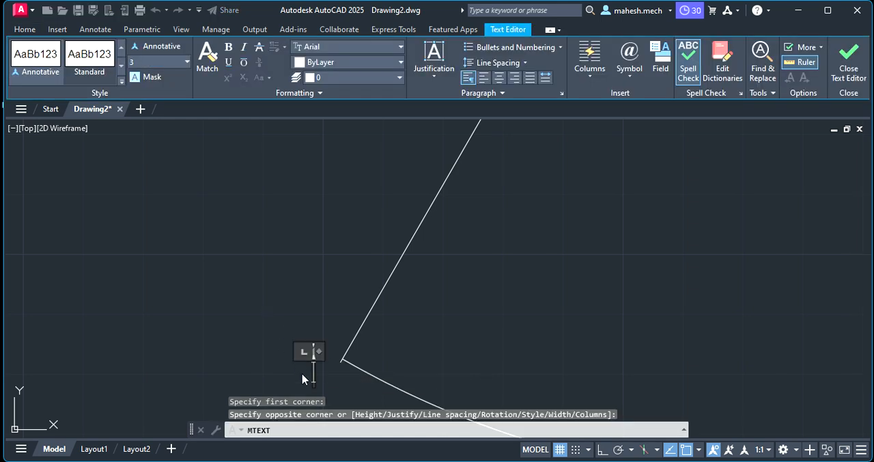
type("P3")
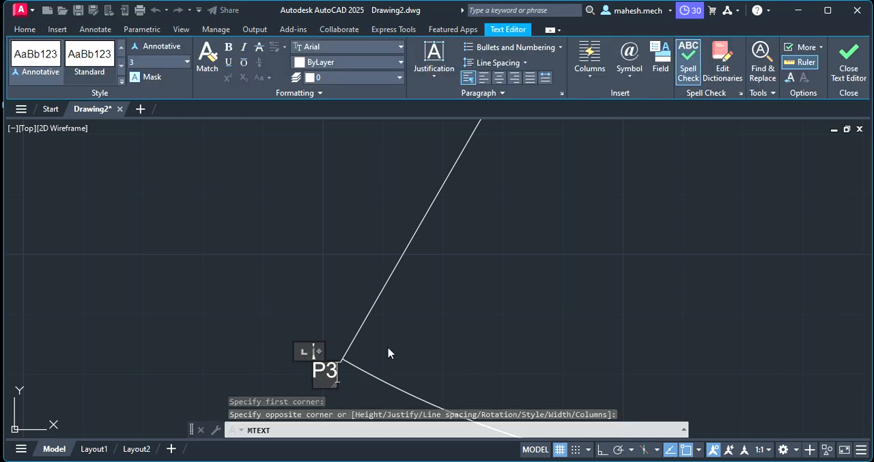
left_click(465, 334)
Trim the part of the extended line QR that projects beyond P1 back to the arc.
scroll(500, 321, "down", 8)
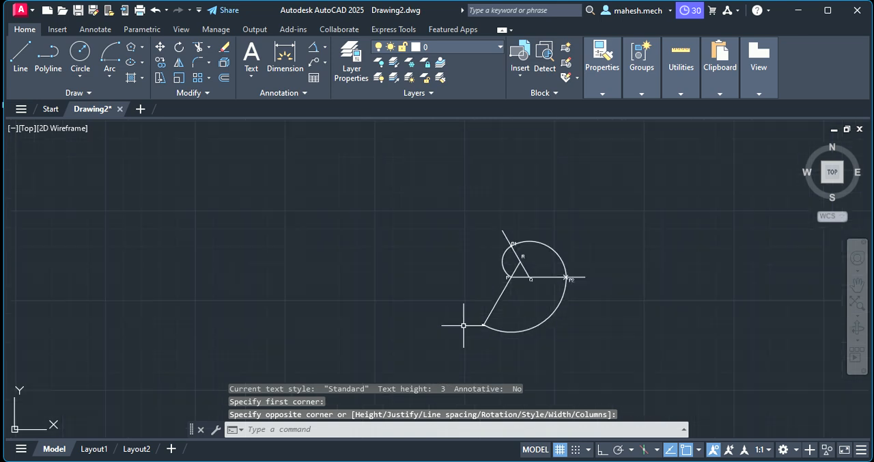
scroll(498, 302, "up", 2)
scroll(606, 262, "up", 4)
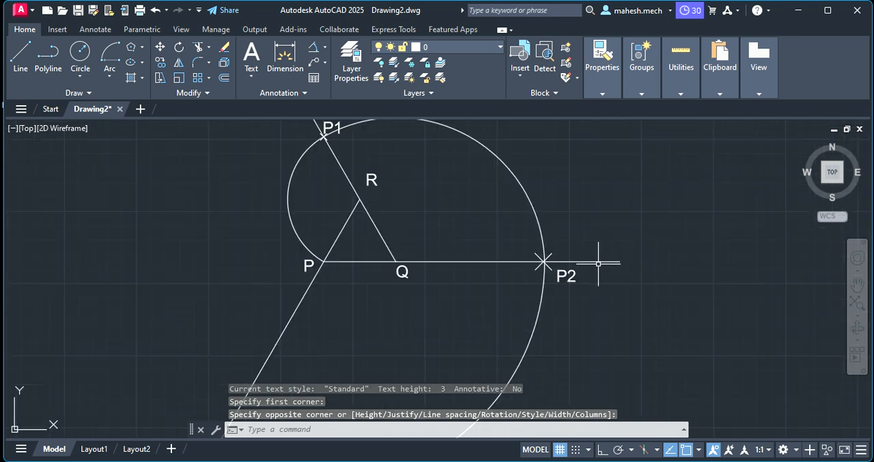
scroll(607, 259, "down", 2)
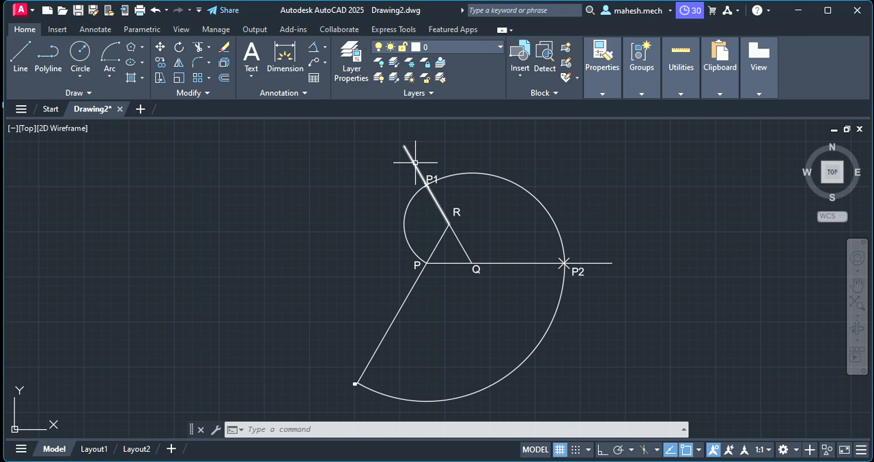
scroll(417, 164, "up", 4)
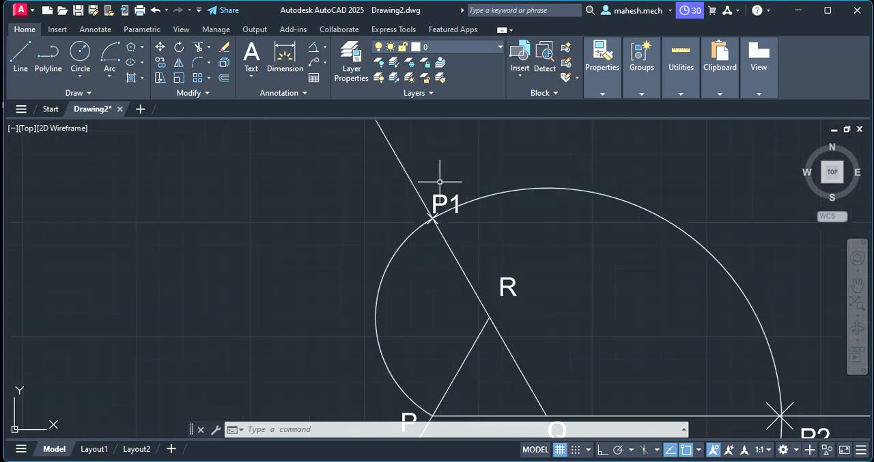
scroll(414, 183, "down", 2)
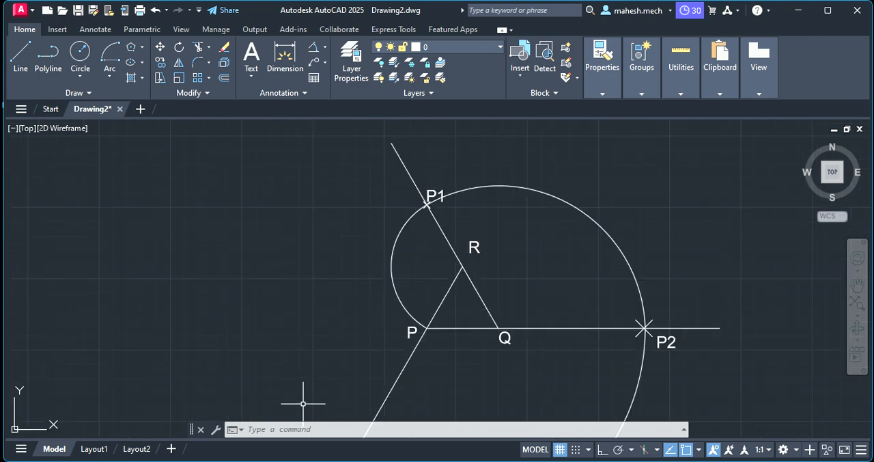
left_click(302, 430)
type("TR")
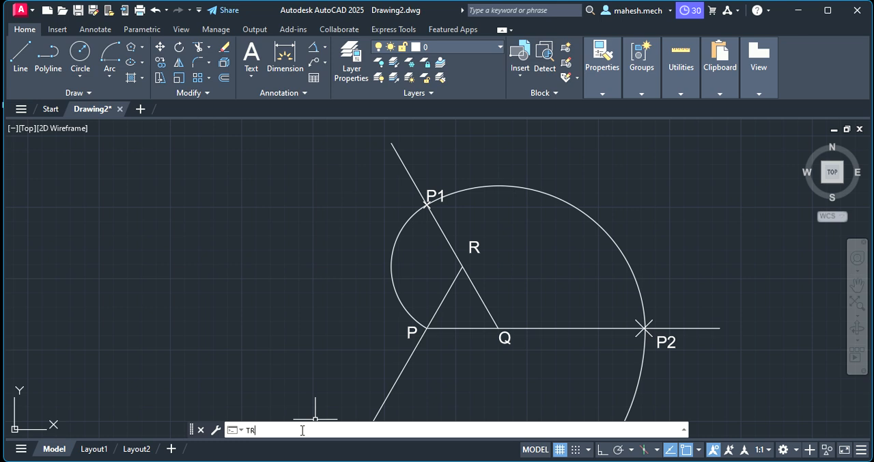
type("IM")
key("Return")
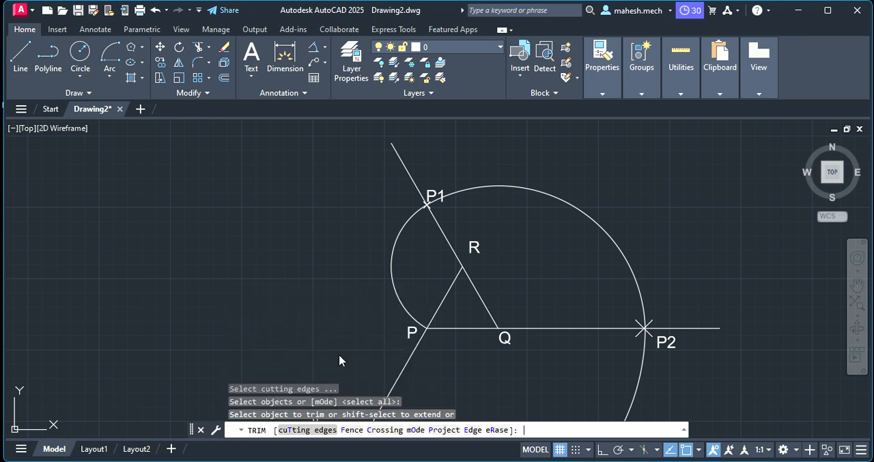
left_click(408, 172)
left_click(668, 330)
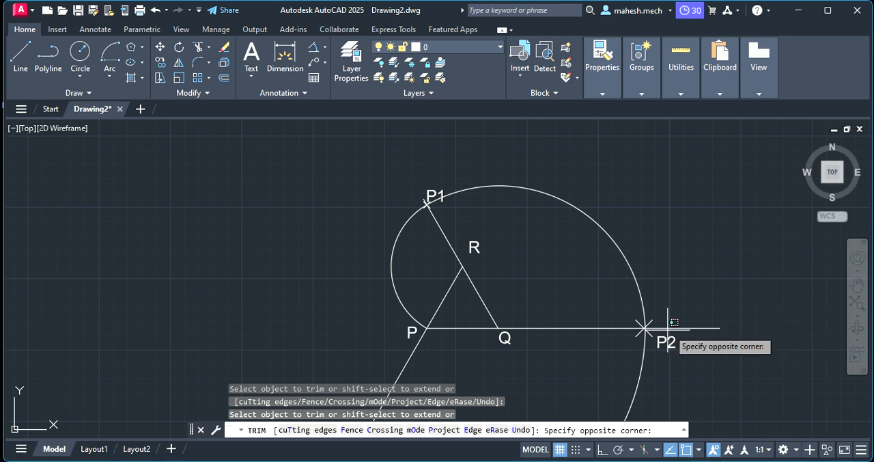
key("Escape")
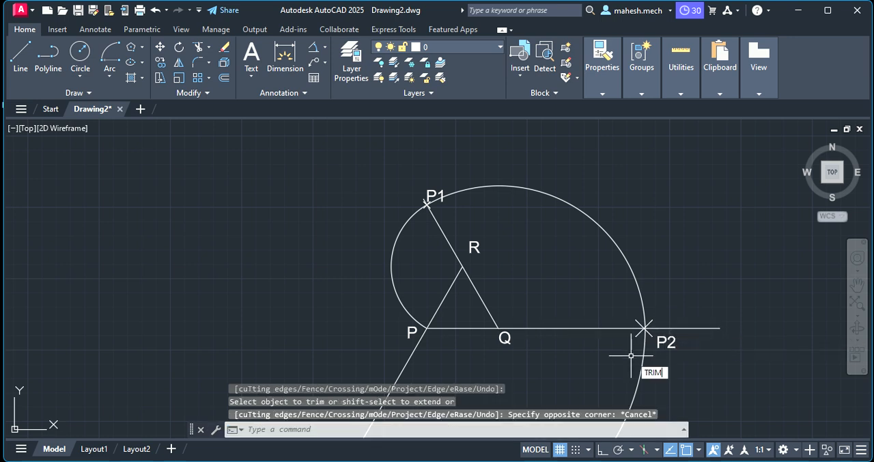
Trim the part of the extended line PQ that projects beyond P2 back to the arc.
type("TRIM")
key("Return")
scroll(587, 341, "down", 4)
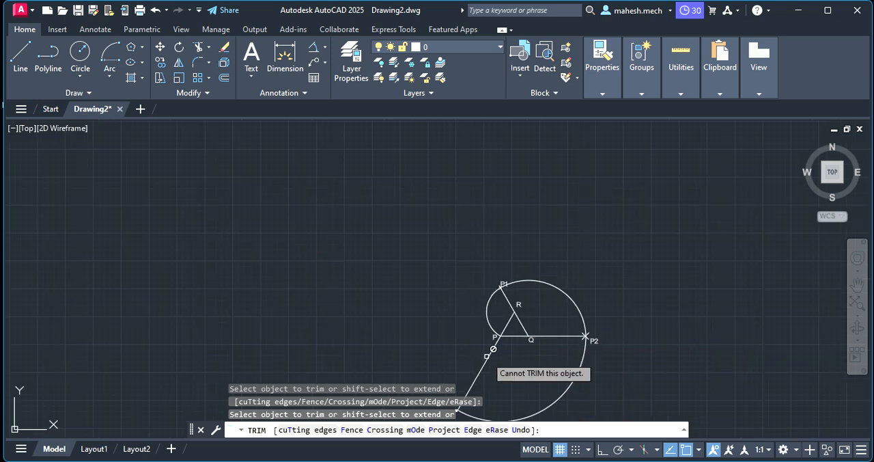
scroll(493, 349, "up", 4)
scroll(413, 393, "down", 8)
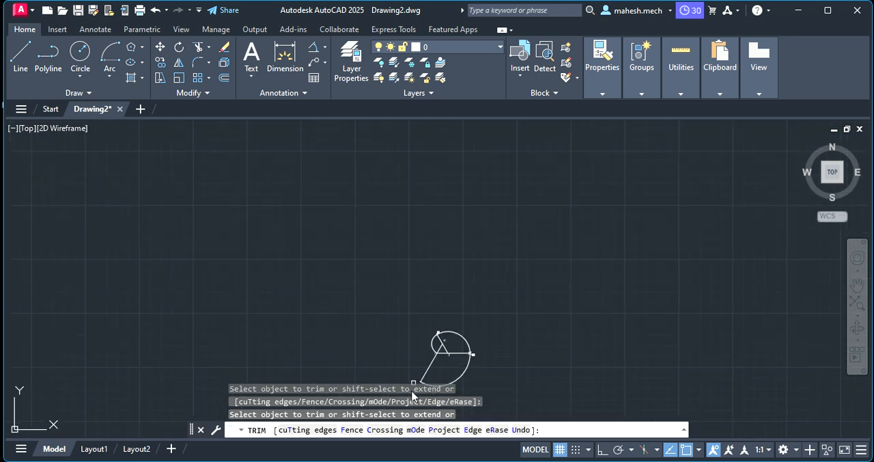
scroll(424, 369, "up", 4)
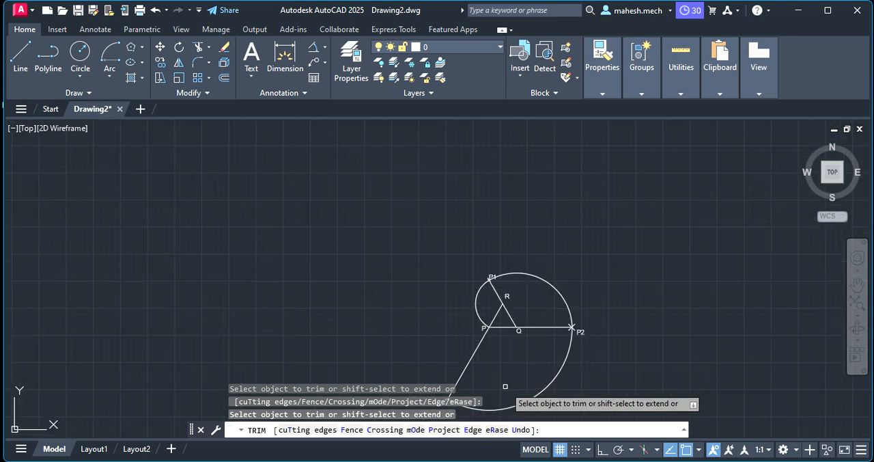
scroll(490, 369, "up", 5)
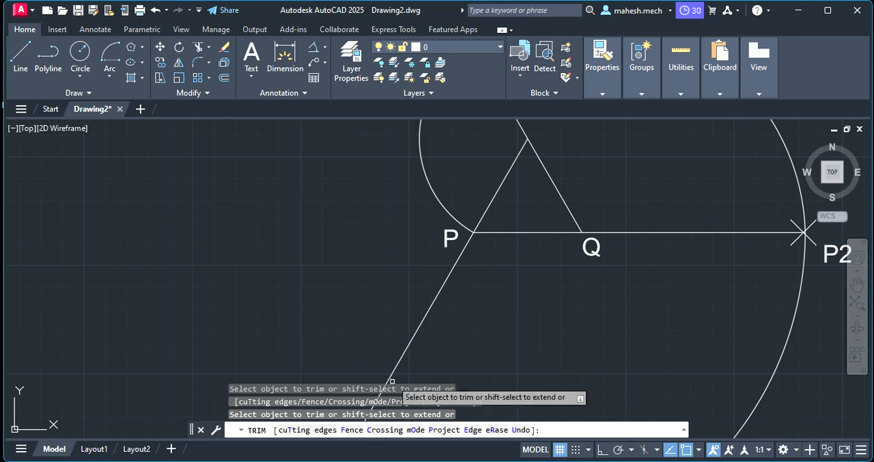
scroll(392, 382, "up", 5)
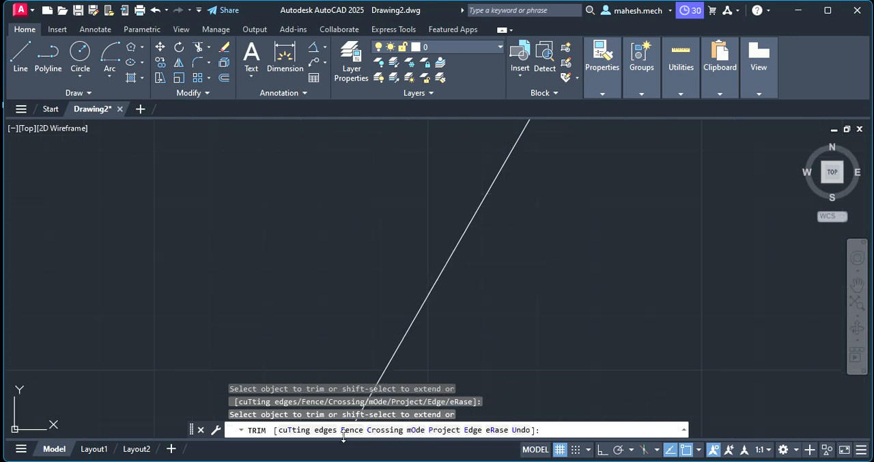
key("Escape")
Trim the short stub of the extended line RP that projects past the arc's end at P3.
type("P")
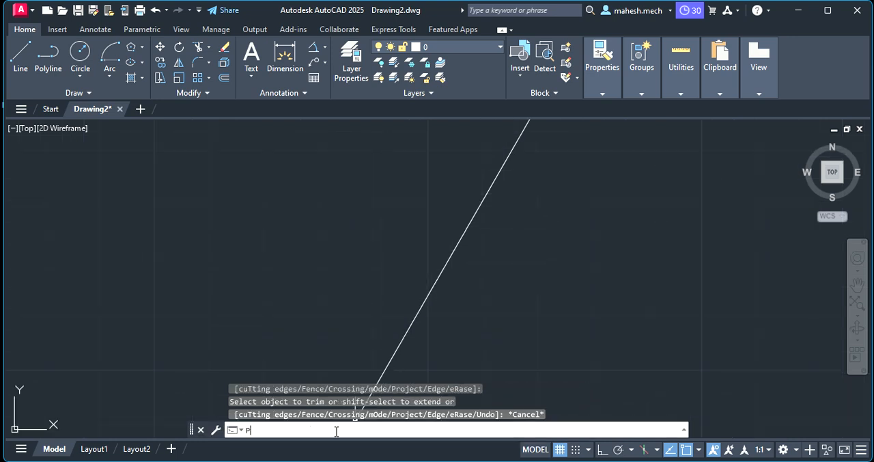
type("AN")
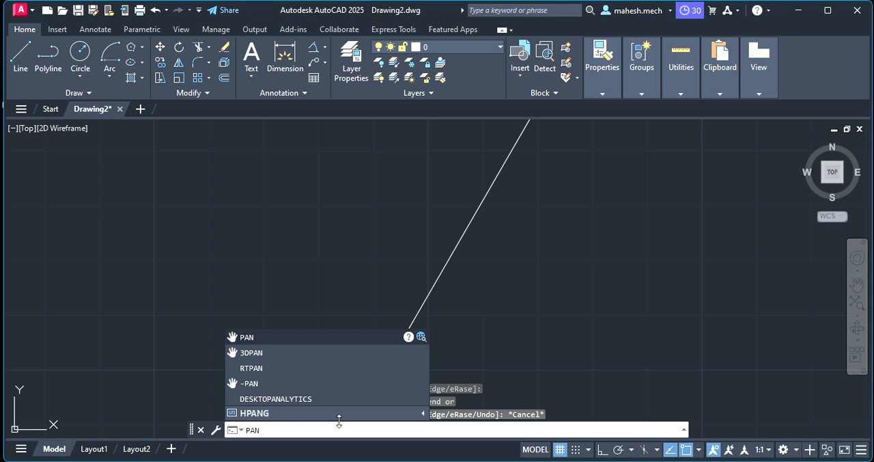
key("Return")
mouse_move(393, 316)
left_mouse_down()
mouse_move(321, 273)
mouse_move(290, 180)
left_mouse_up()
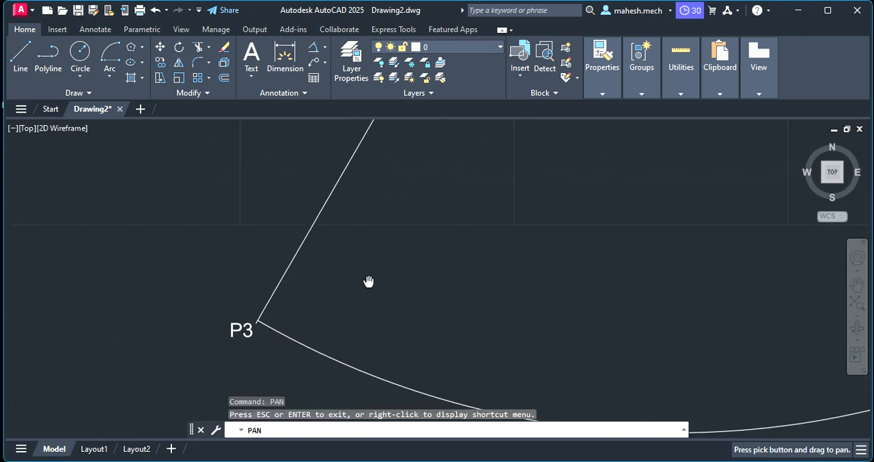
left_click_drag(369, 281, 446, 203)
scroll(373, 250, "up", 3)
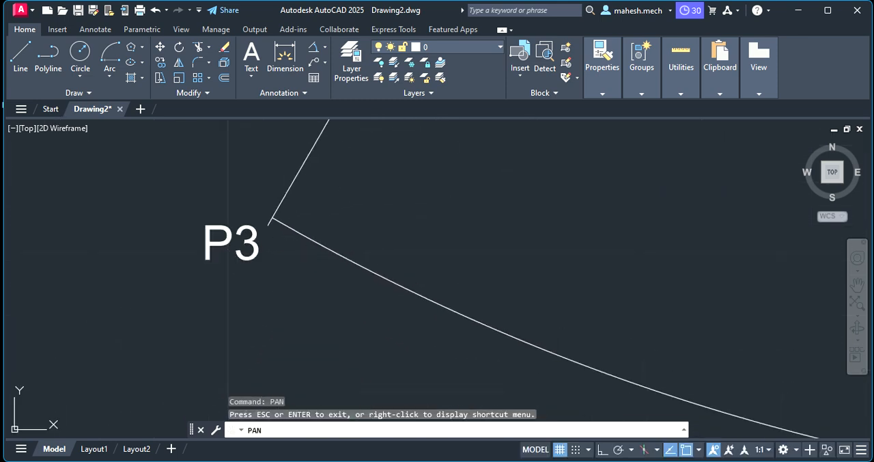
key("Escape")
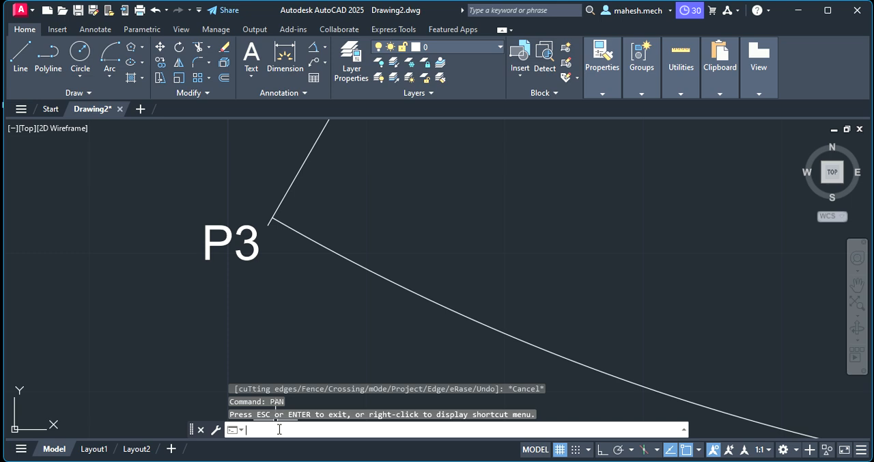
type("P")
type("A")
type("TRIM")
key("Return")
key("Return")
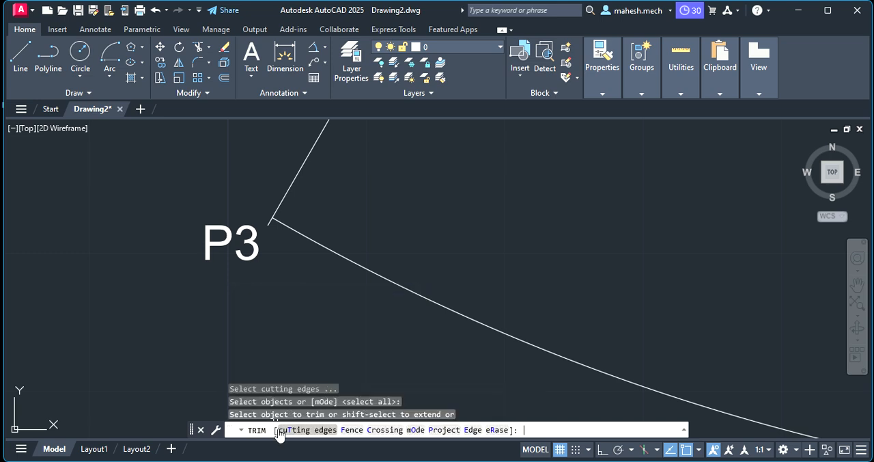
left_click(269, 224)
Try trimming across the arc between P2 and P3 with a crossing selection, and undo the whole trim operation.
scroll(511, 201, "down", 8)
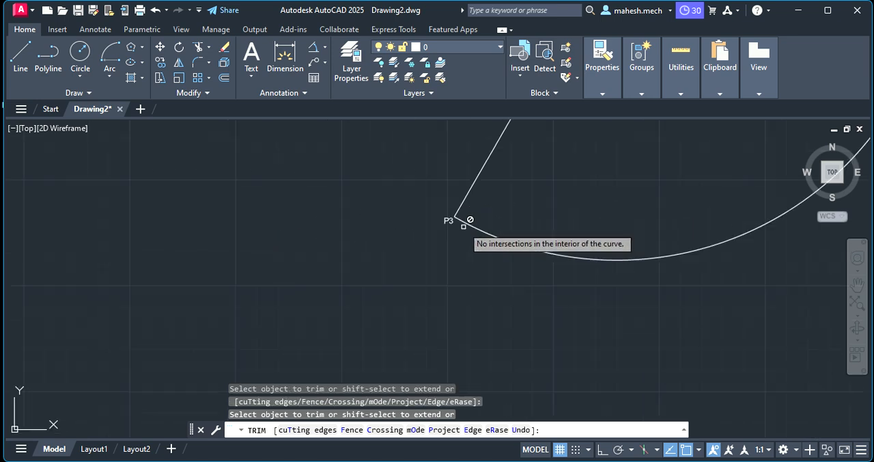
scroll(641, 196, "down", 5)
left_click(619, 184)
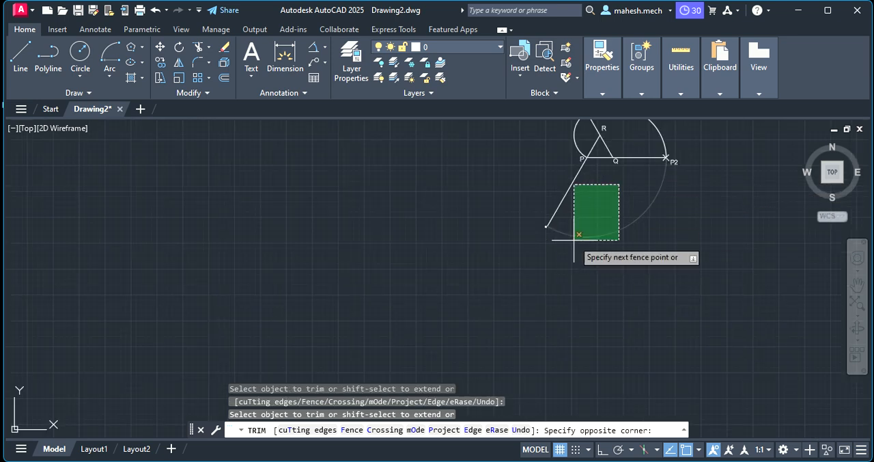
left_click(574, 239)
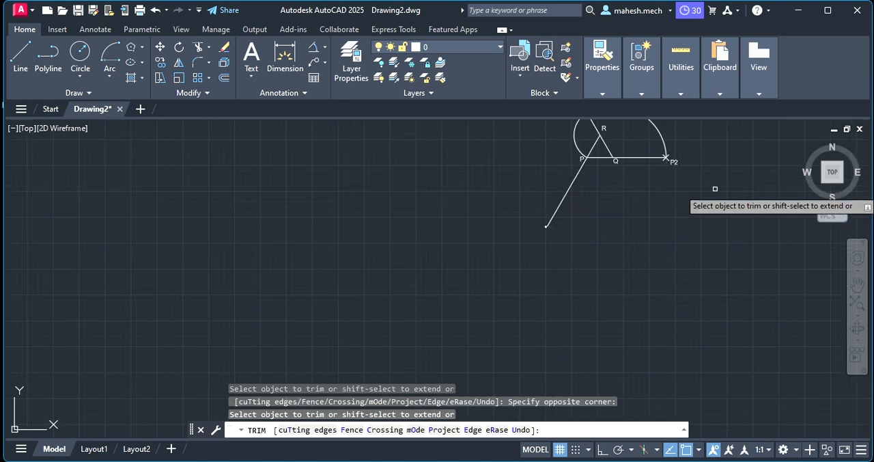
left_click(155, 11)
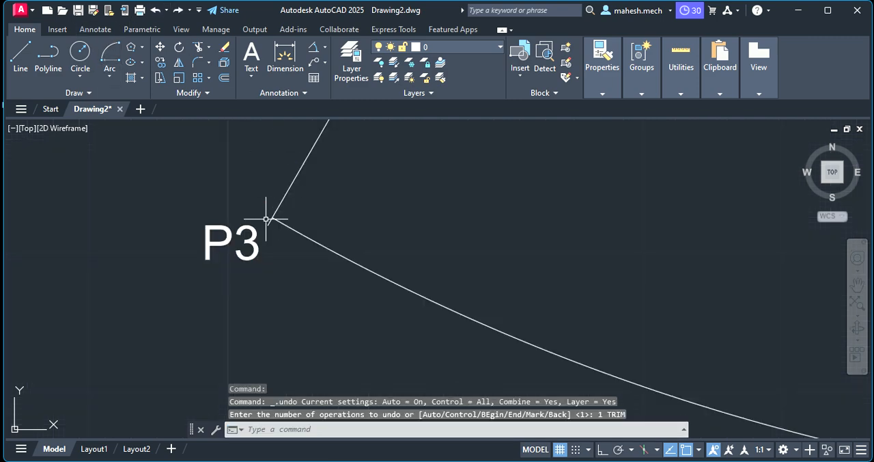
Trim the overshoot of the extended line RP at P3 back to the arc's endpoint again.
left_click(278, 431)
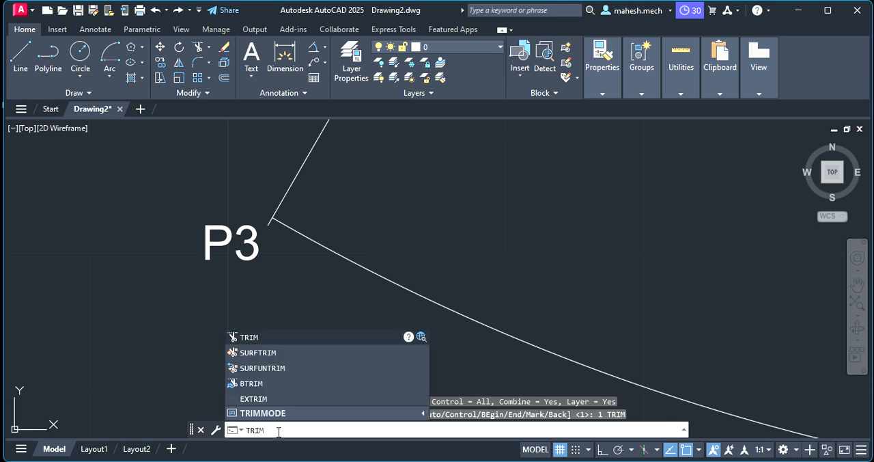
key("Return")
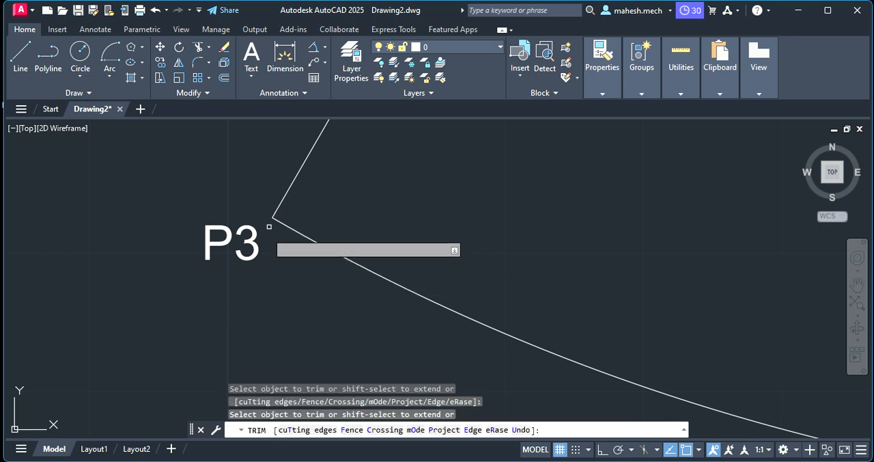
key("Escape")
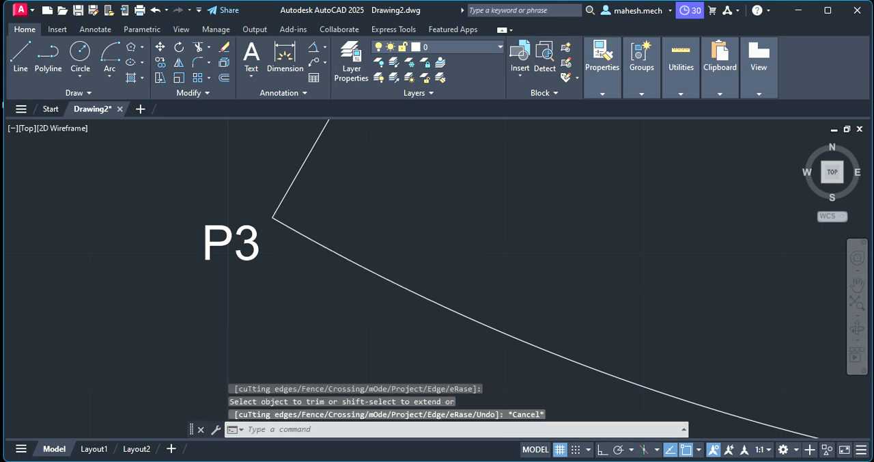
Examine the whole involute, from P through P1 and P2 to the arc's end at P3.
scroll(471, 177, "down", 5)
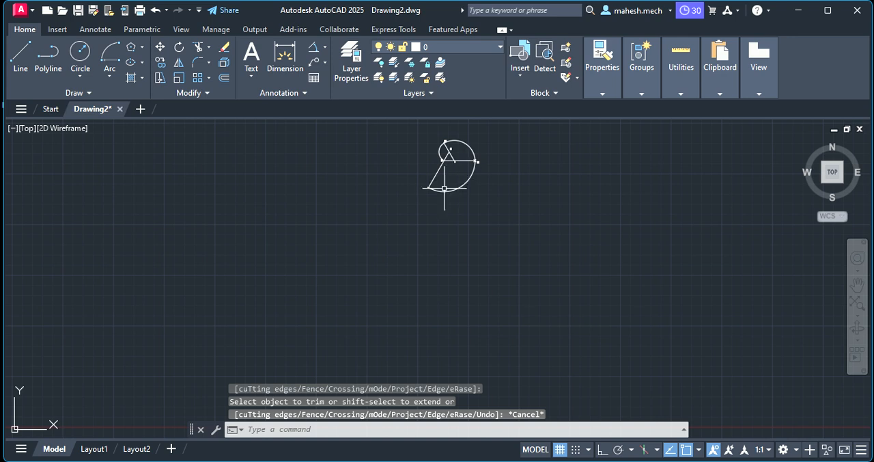
left_click(294, 424)
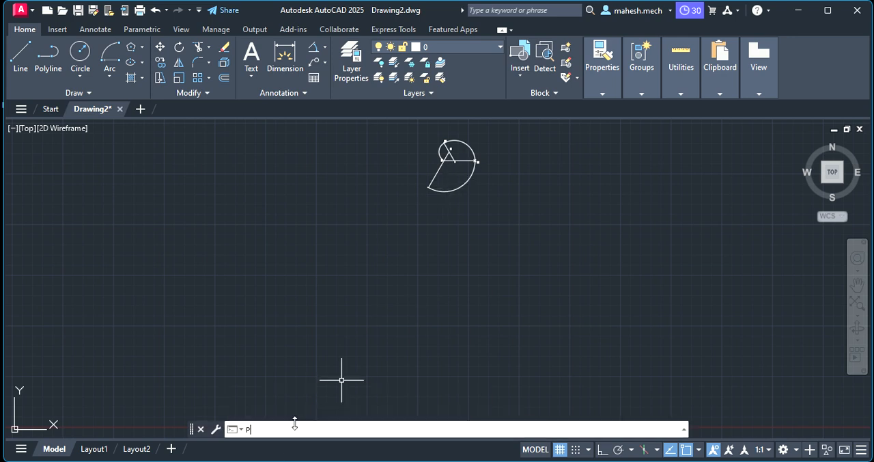
type("PAN")
key("Return")
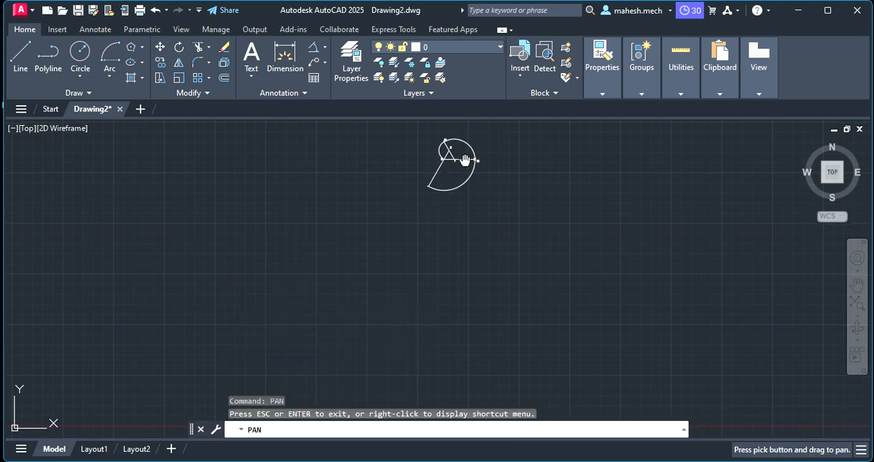
left_click_drag(469, 159, 288, 260)
scroll(288, 260, "up", 6)
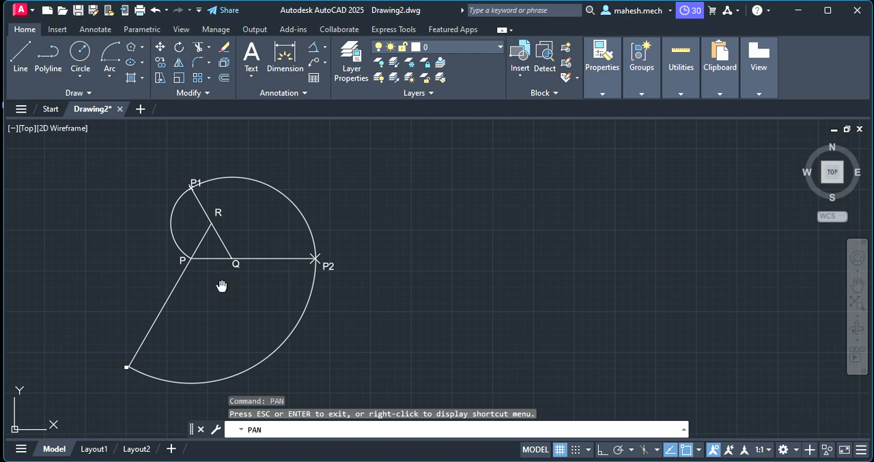
left_click_drag(222, 286, 335, 268)
scroll(334, 268, "up", 2)
scroll(334, 268, "down", 2)
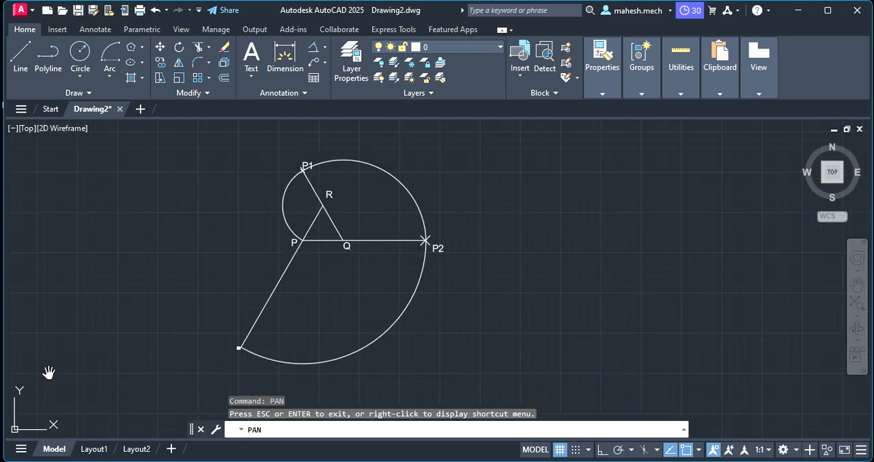
key("Escape")
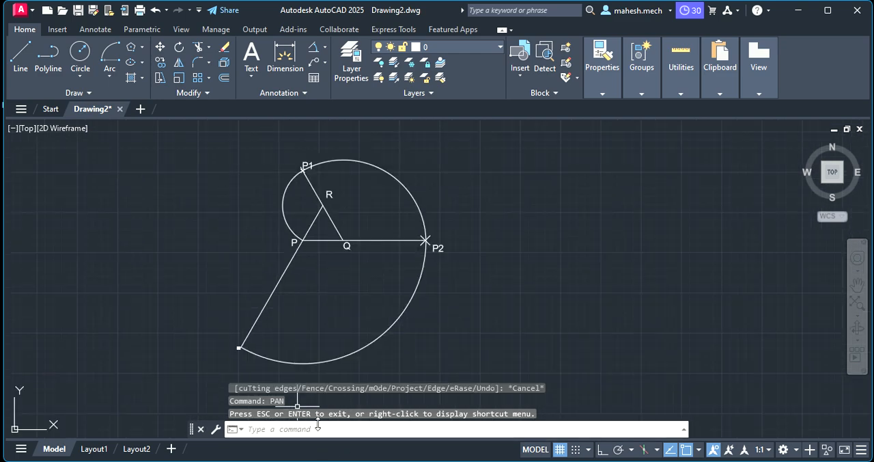